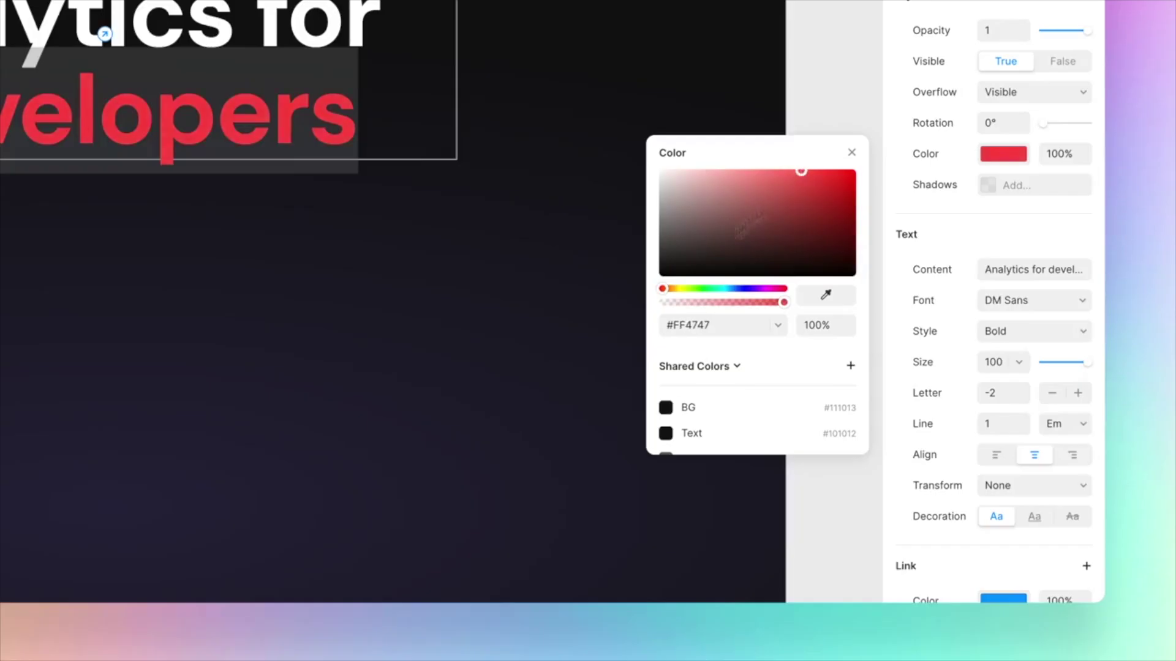
Step: Color 'developers' #9147FF and add the 'Unlimited power.' subtitle and a linked 'Get Started for free' button
drag(660, 287, 755, 288)
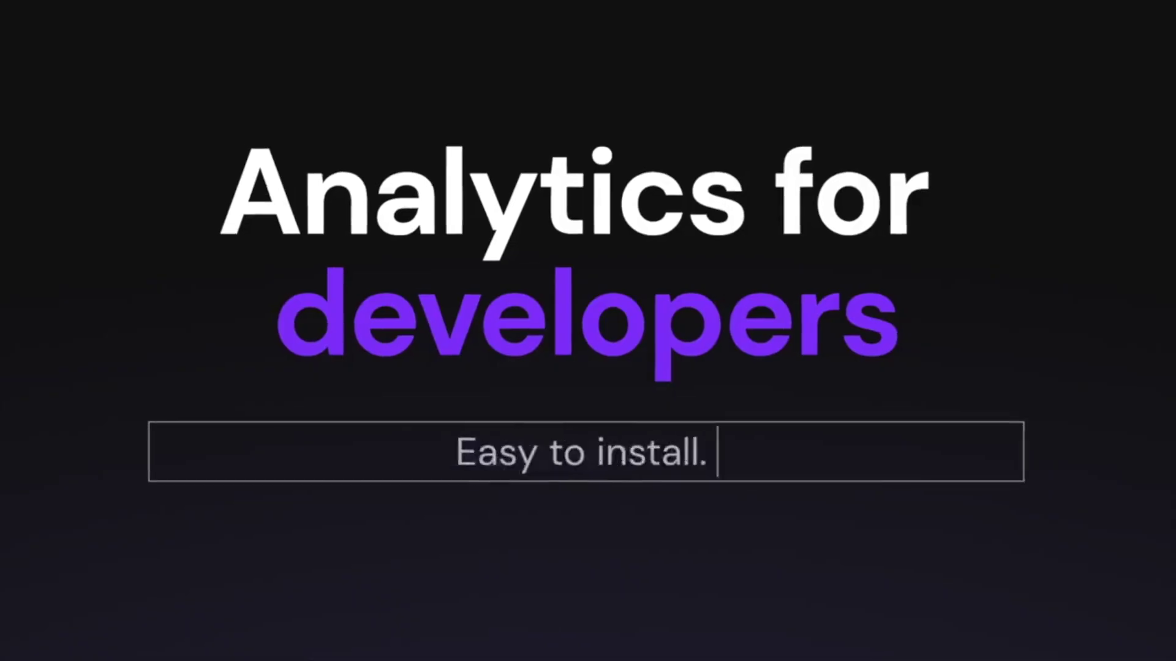
text(Unlimited power.Get Started for free)
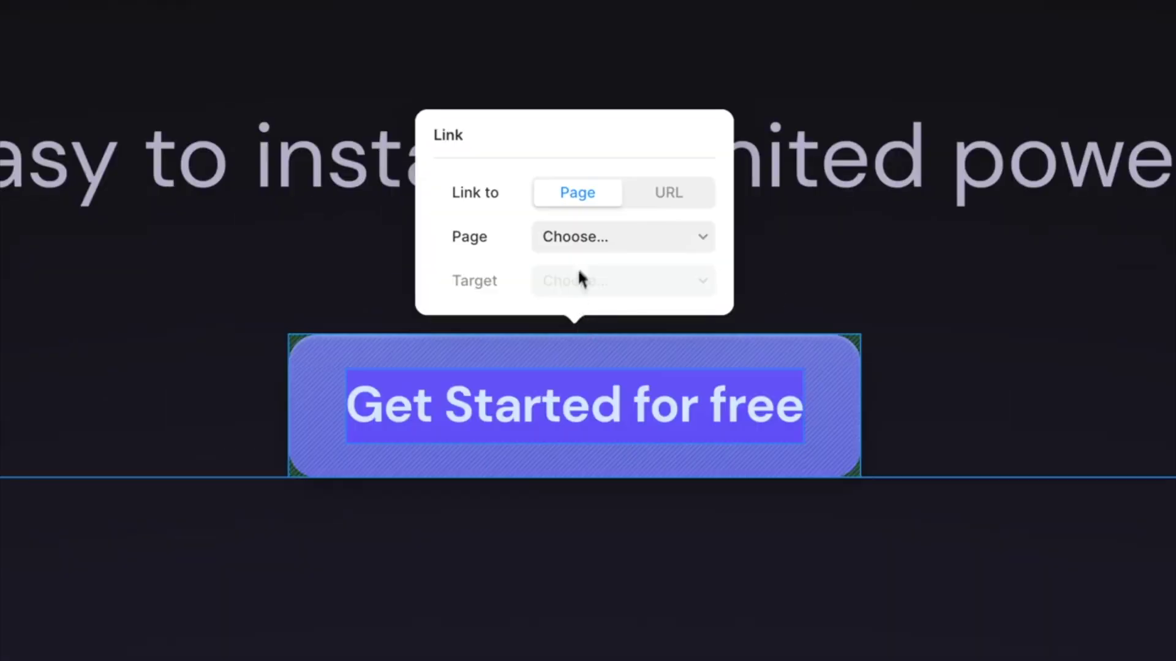
click(578, 245)
click(586, 338)
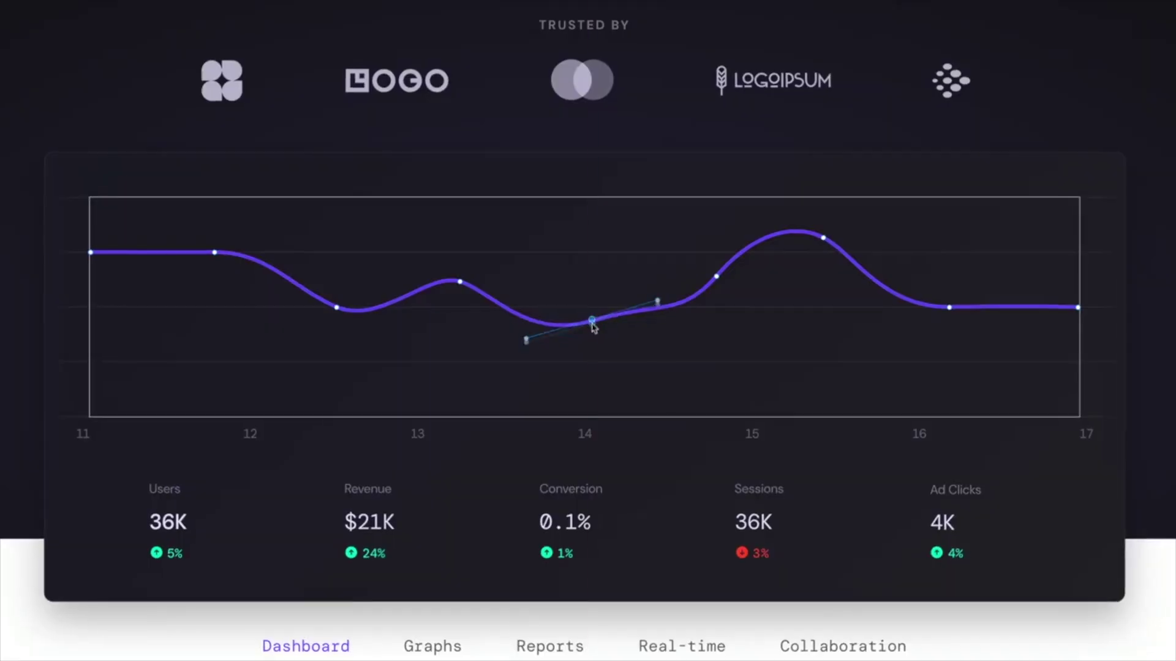
Step: Reshape the curve, then give the hero an Appear effect with Offset Y 100px and Opacity 0
drag(591, 323, 592, 359)
drag(657, 337, 661, 360)
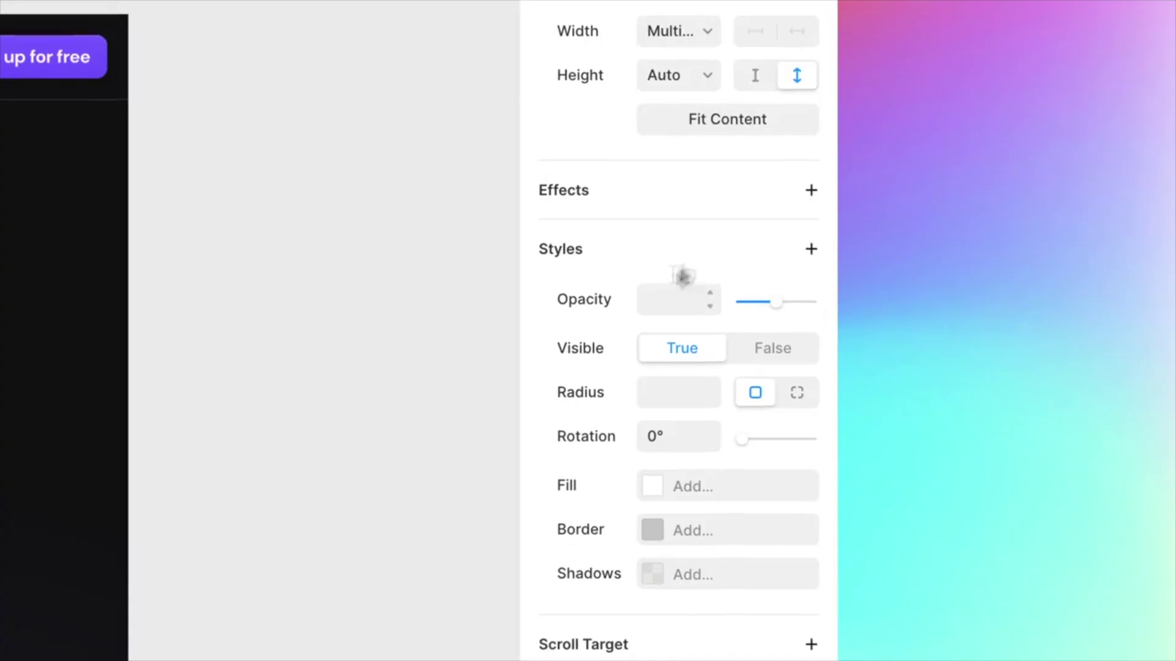
click(811, 186)
click(754, 249)
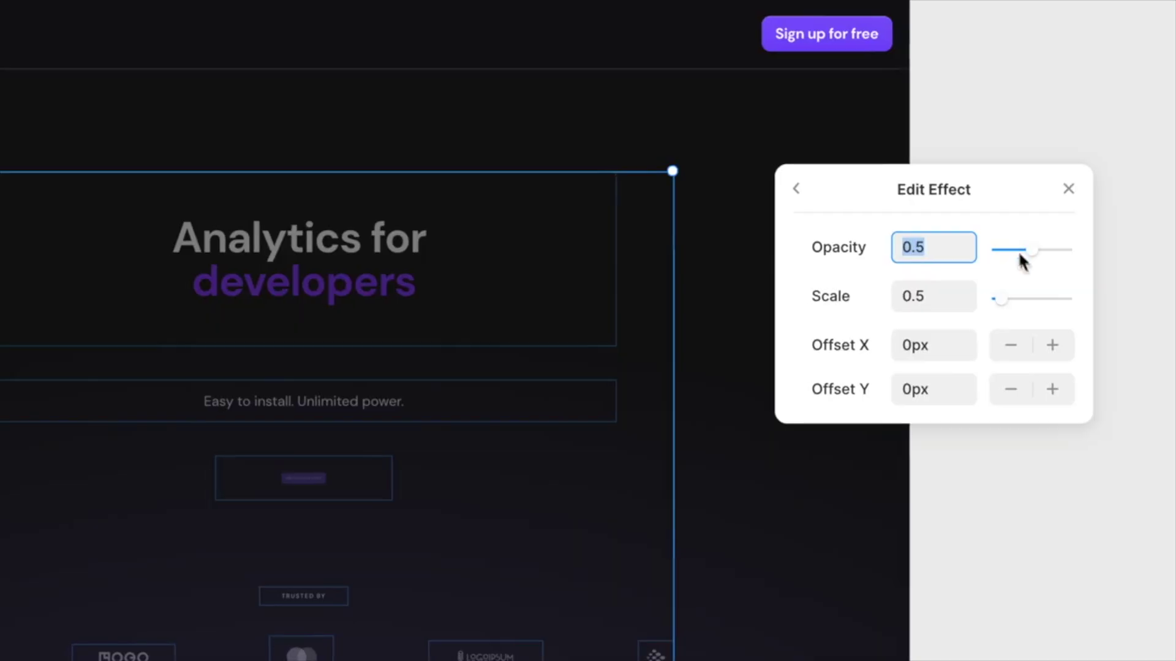
click(1052, 389)
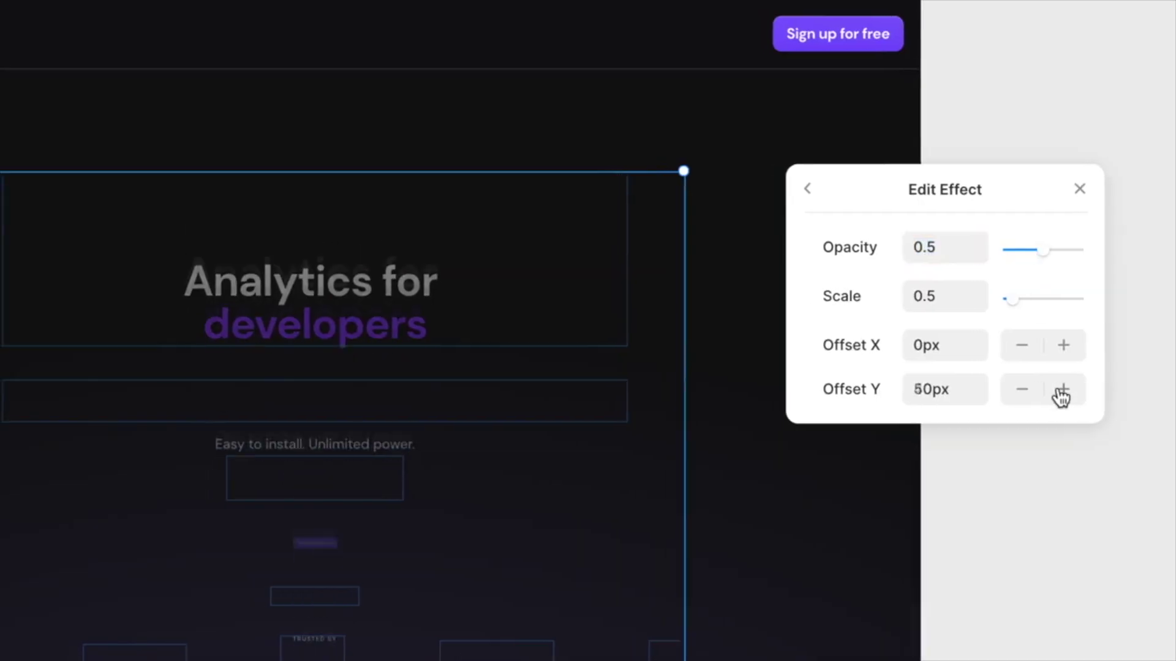
click(1052, 389)
drag(1033, 249, 946, 228)
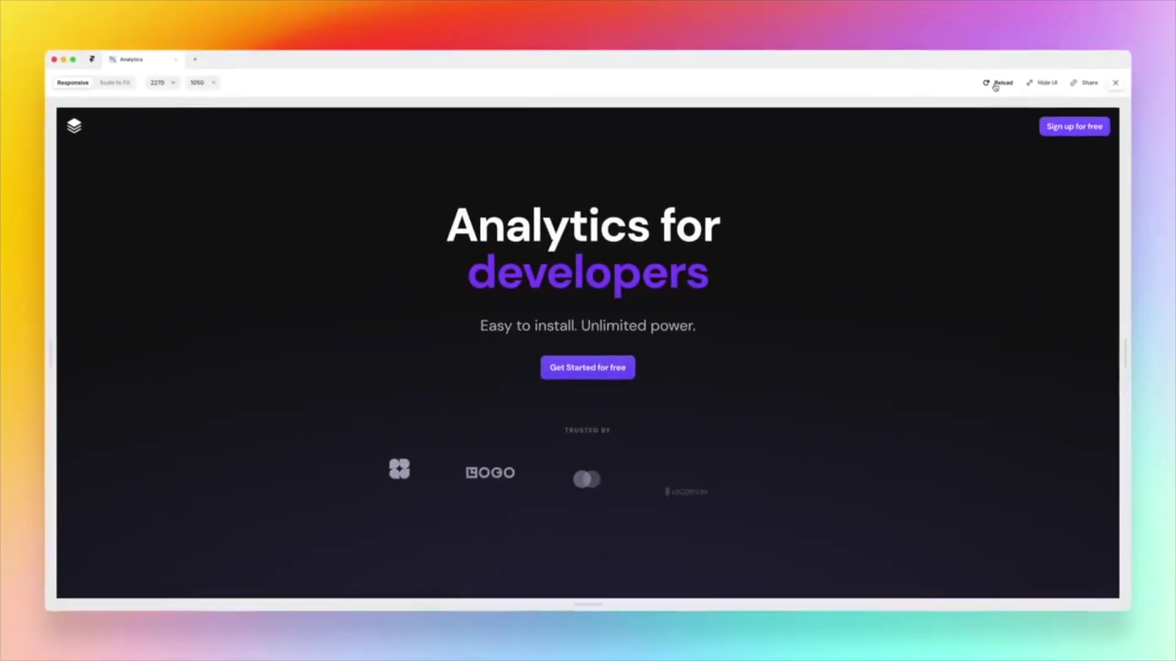
Step: Replay the appear effect in a 504-wide preview, then publish the site
click(664, 309)
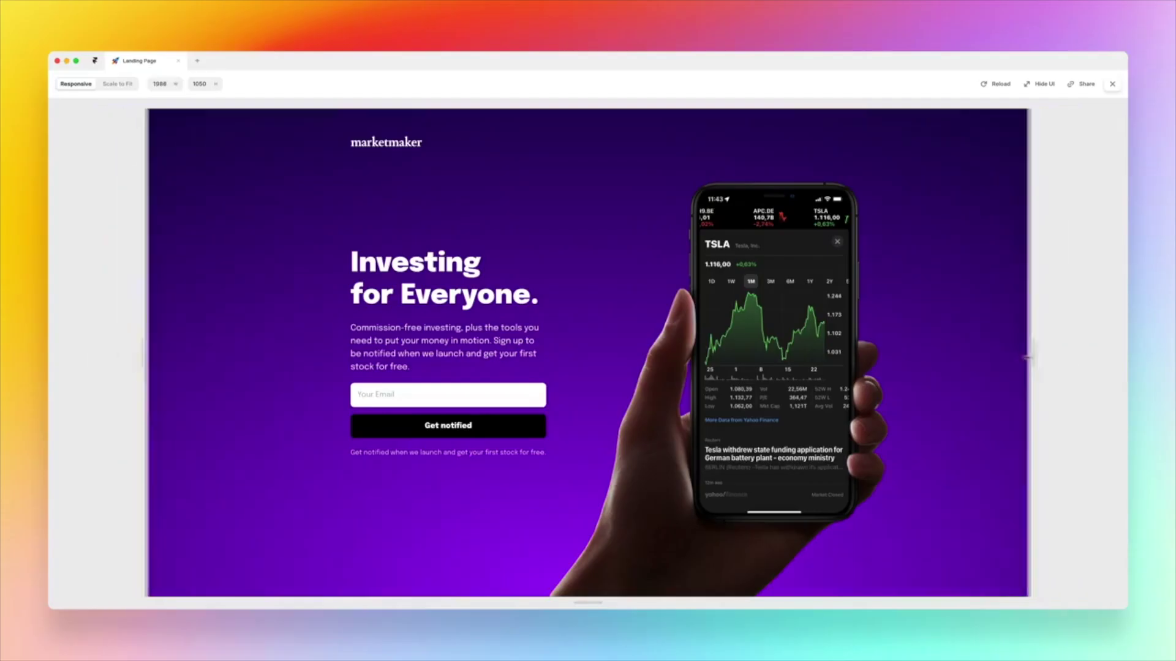
drag(1041, 357, 710, 357)
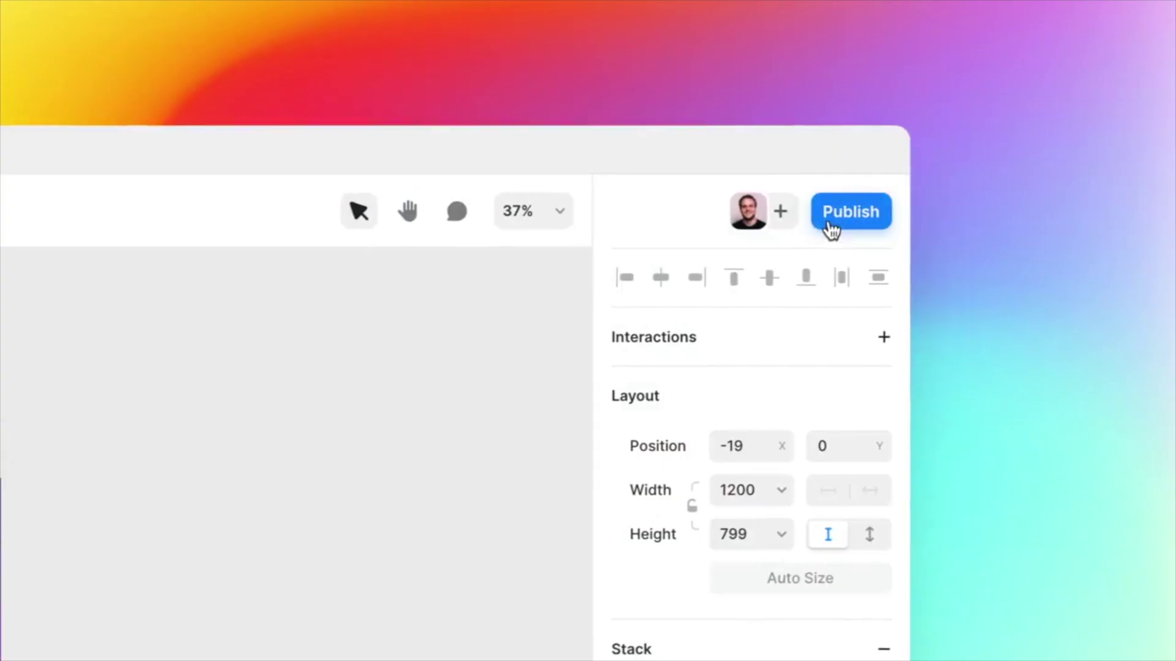
click(831, 230)
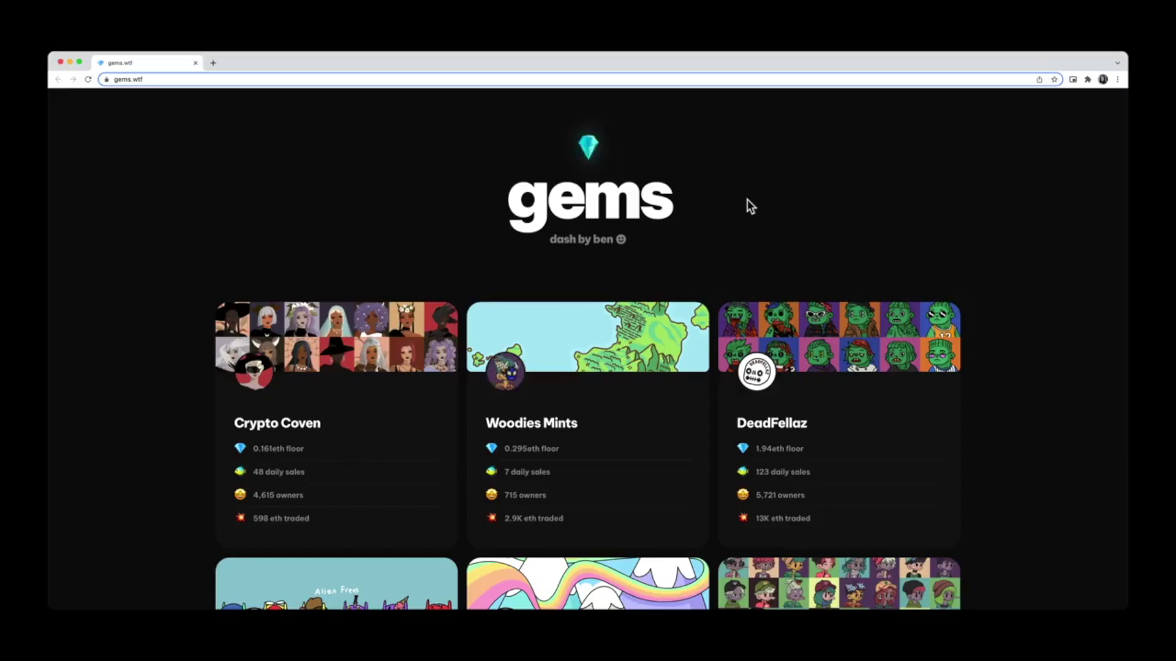
Step: Scroll down the page while the site finishes publishing
scroll(747, 199, down, 10)
scroll(748, 207, down, 1)
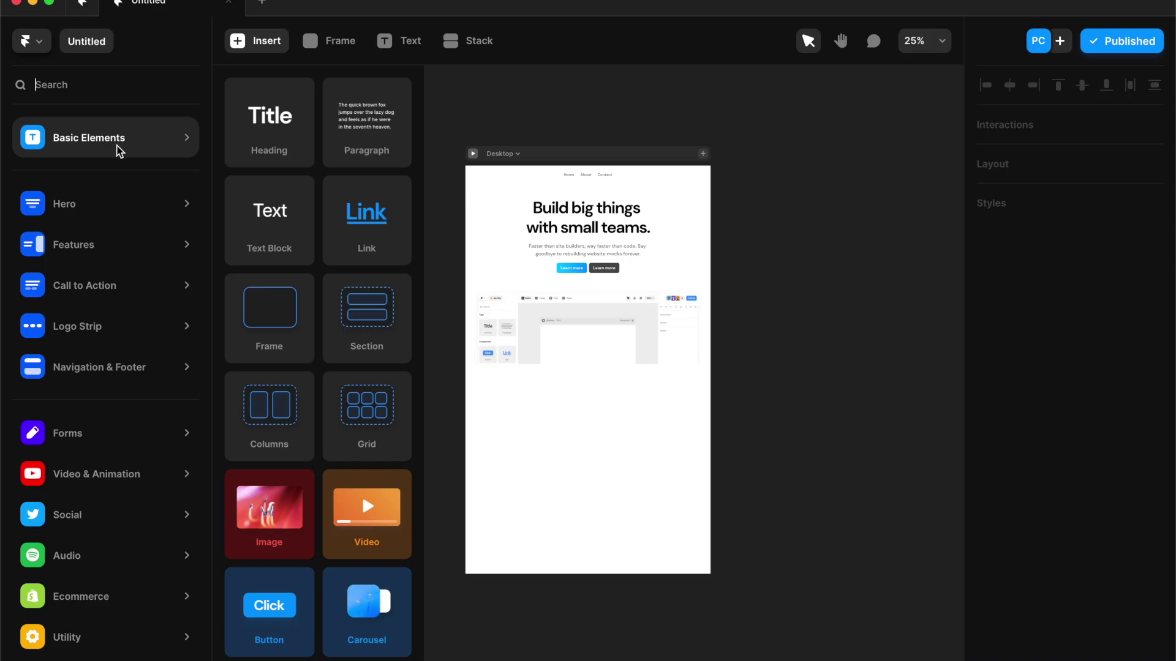
Step: Place a 400×400 carousel from Basic Elements on the page below the hero
click(184, 191)
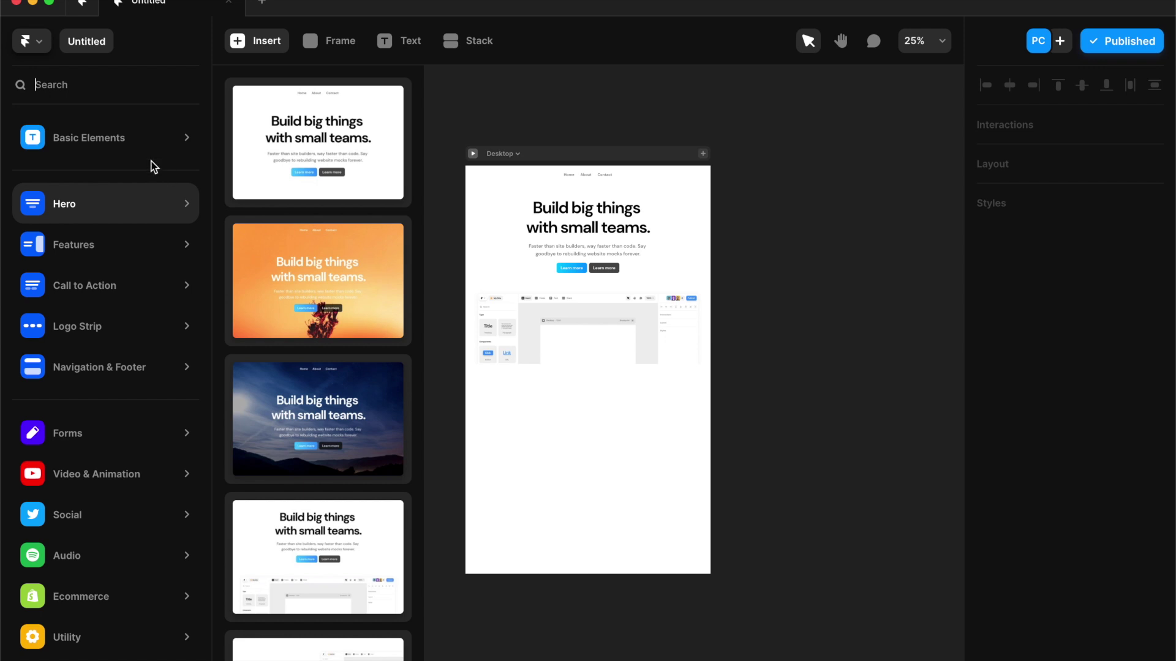
click(119, 137)
scroll(263, 398, down, 3)
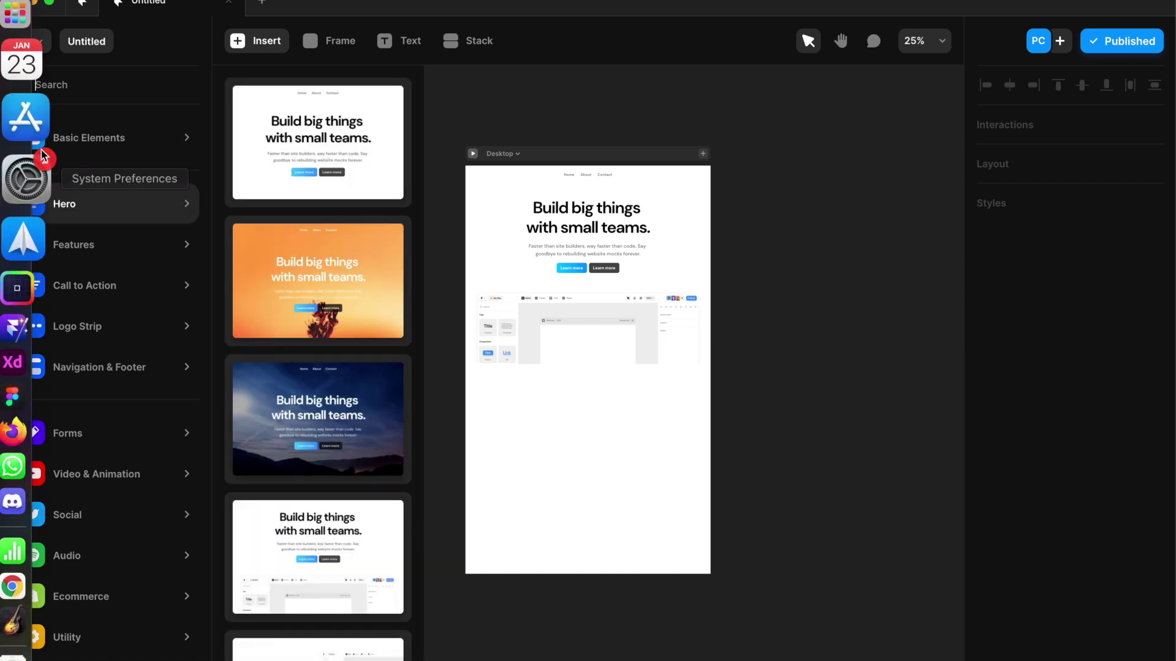
click(160, 131)
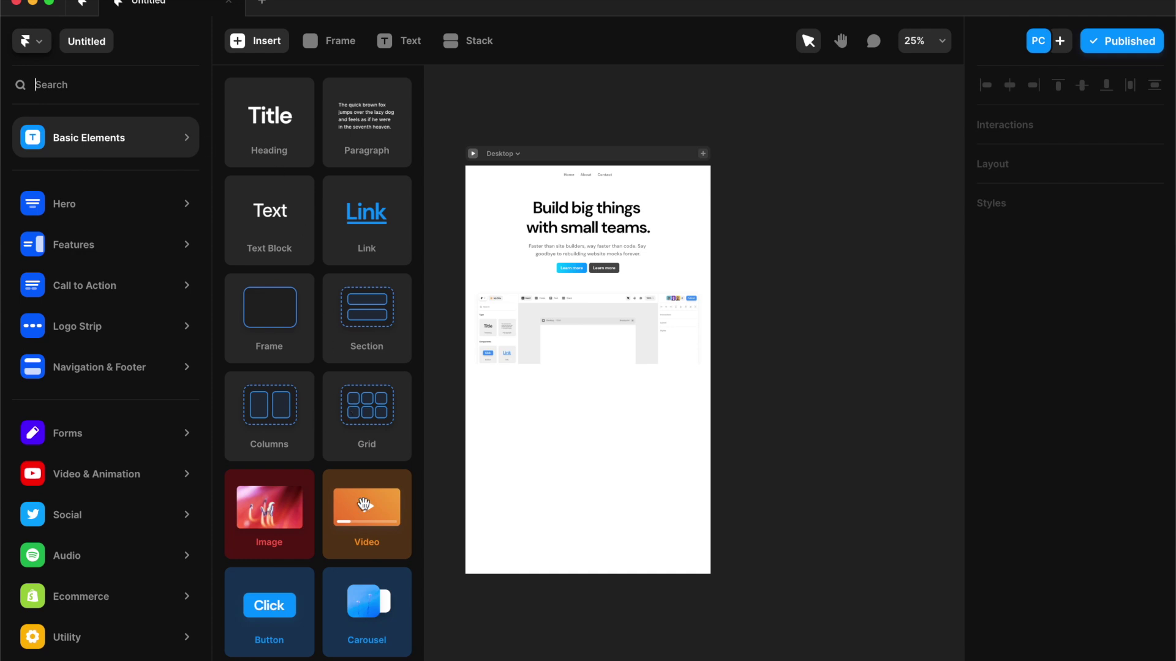
drag(366, 597, 595, 429)
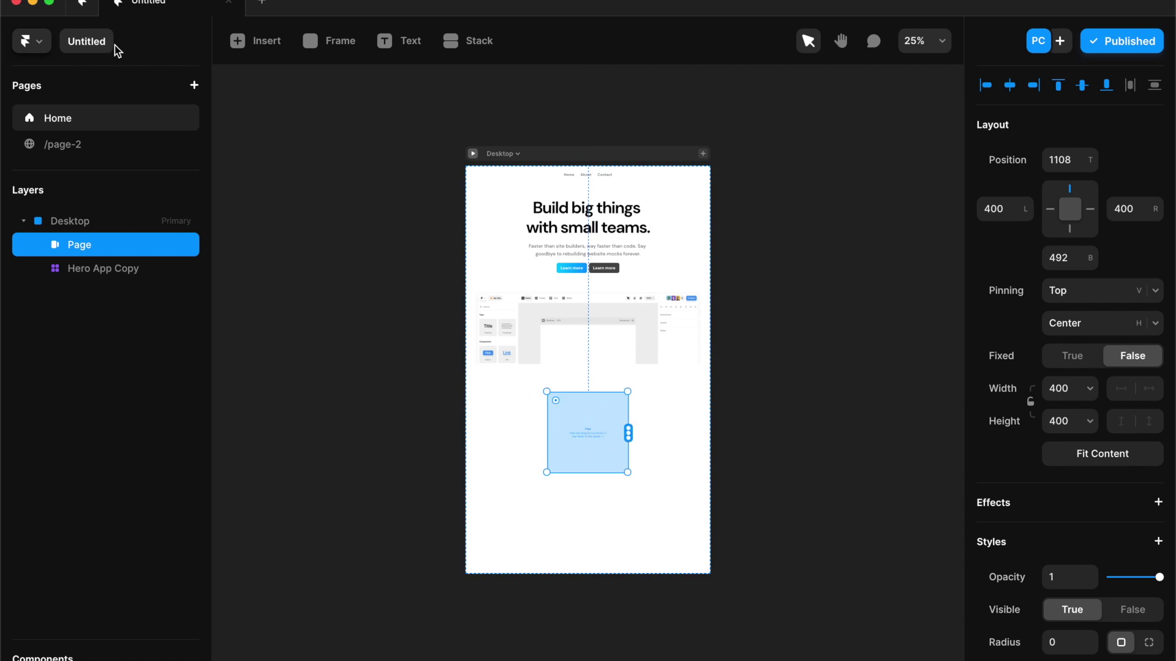
key(i)
mouse_move(101, 207)
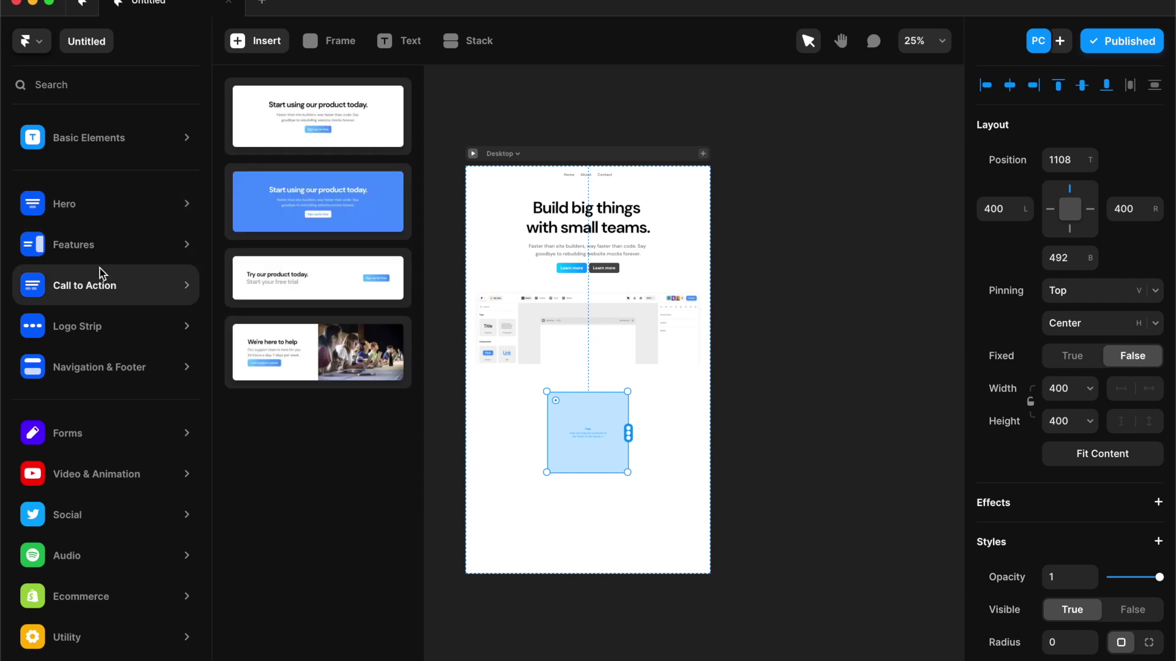
Step: Drag the Hero App Right template below the page as a 1200×900 stretched section
scroll(330, 445, down, 5)
scroll(351, 478, down, 1)
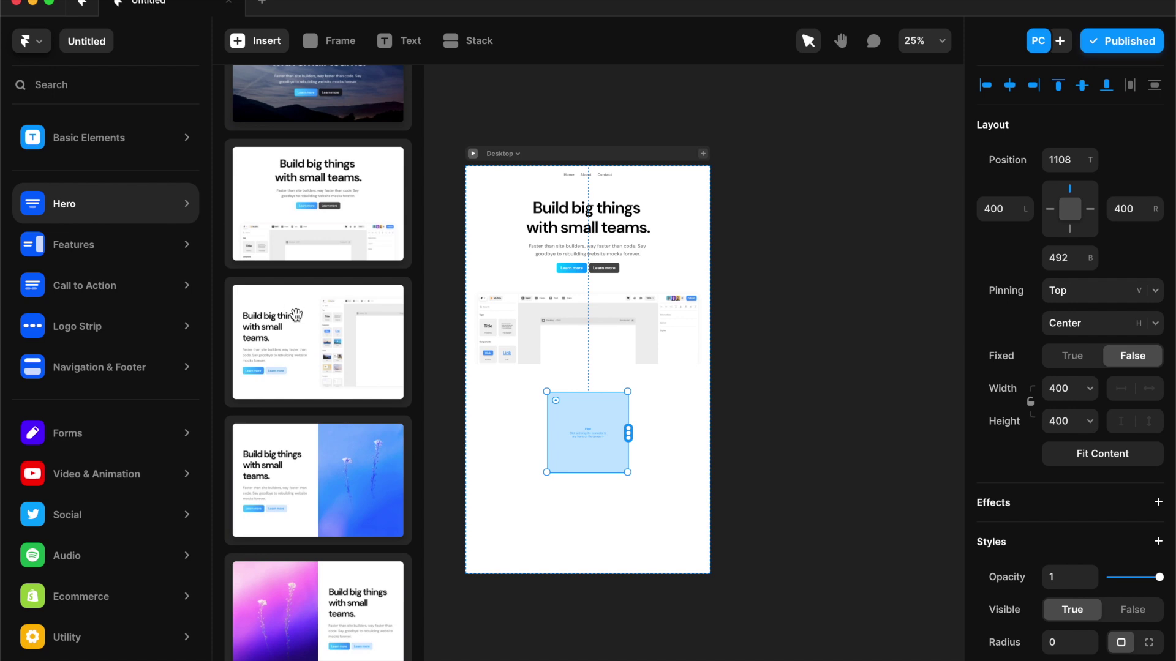
drag(557, 442, 588, 467)
scroll(588, 467, up, 5)
scroll(490, 462, down, 2)
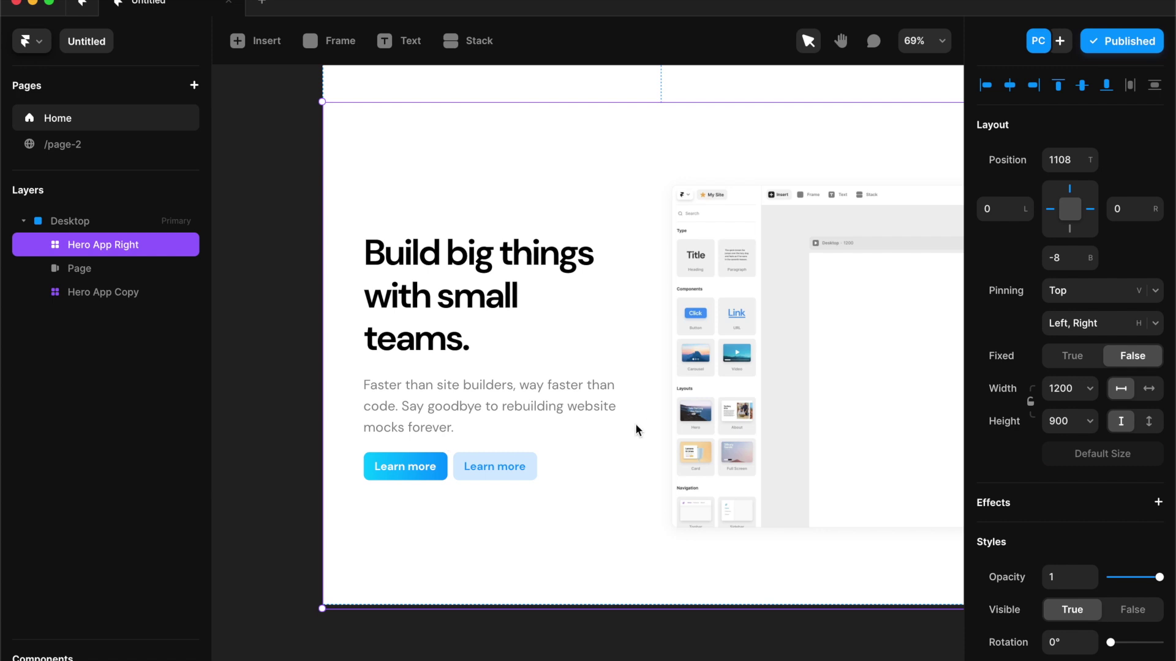
key(i)
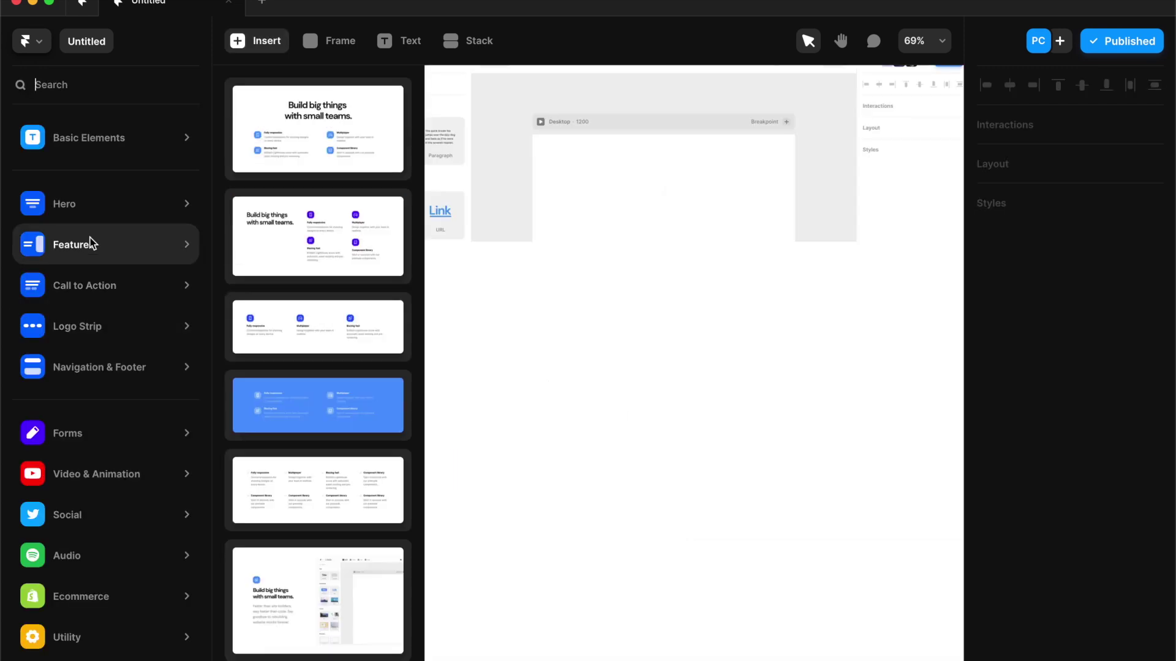
Step: Browse the Insert library's categories, including Basic Elements like headings, text, frames and images
mouse_move(96, 329)
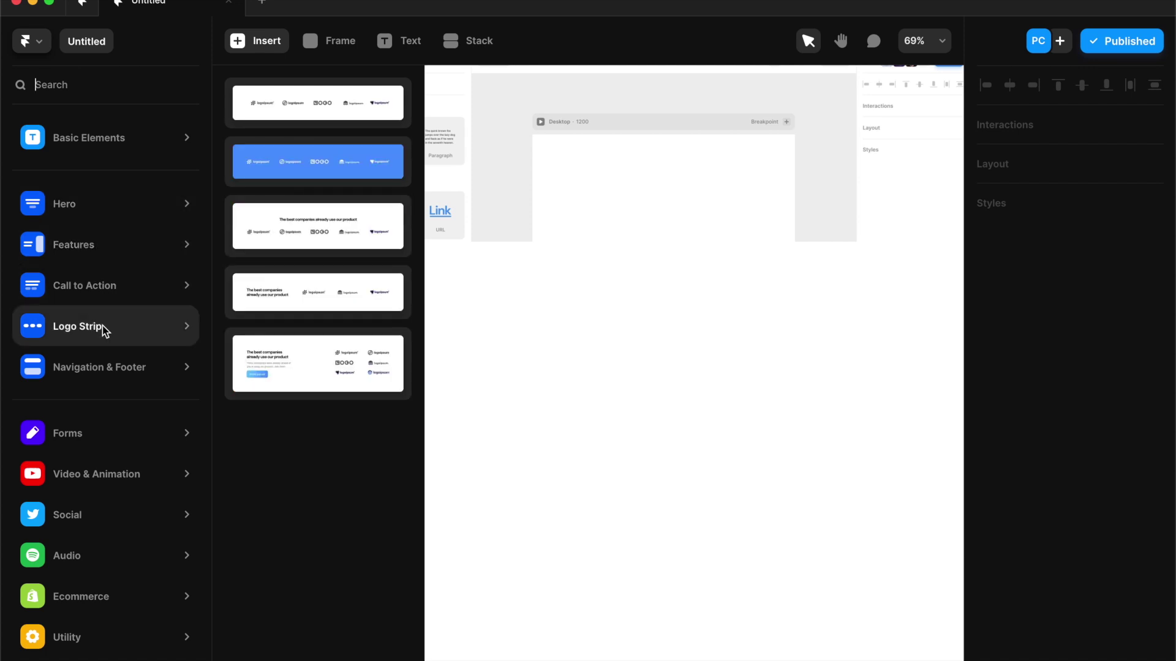
mouse_move(109, 360)
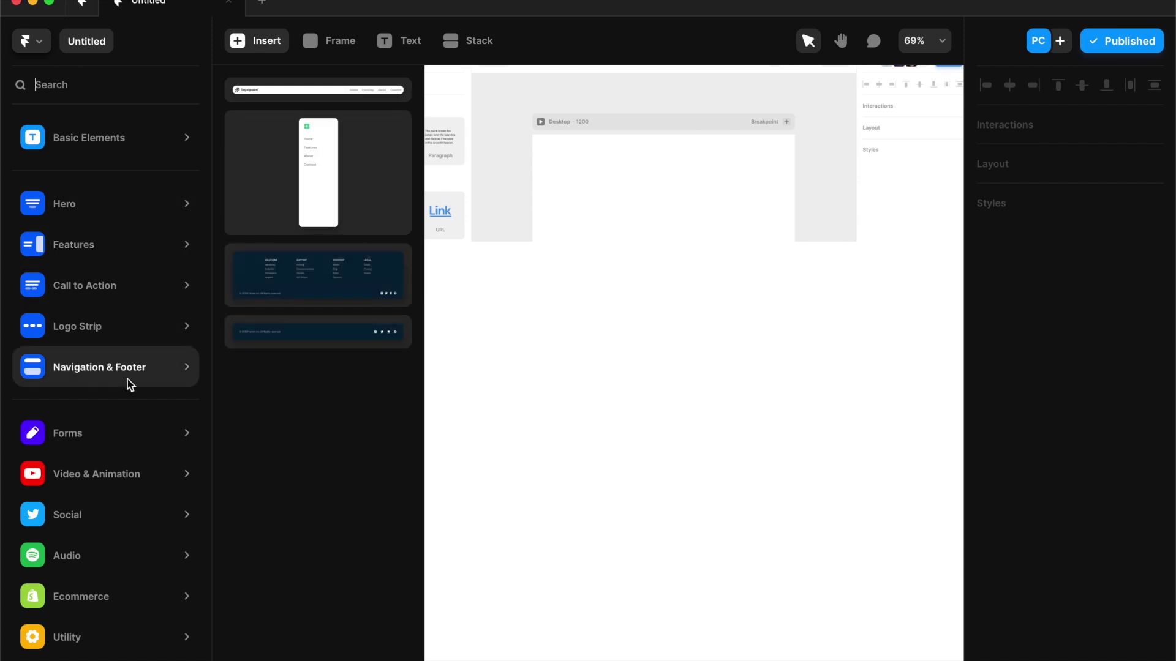
mouse_move(100, 250)
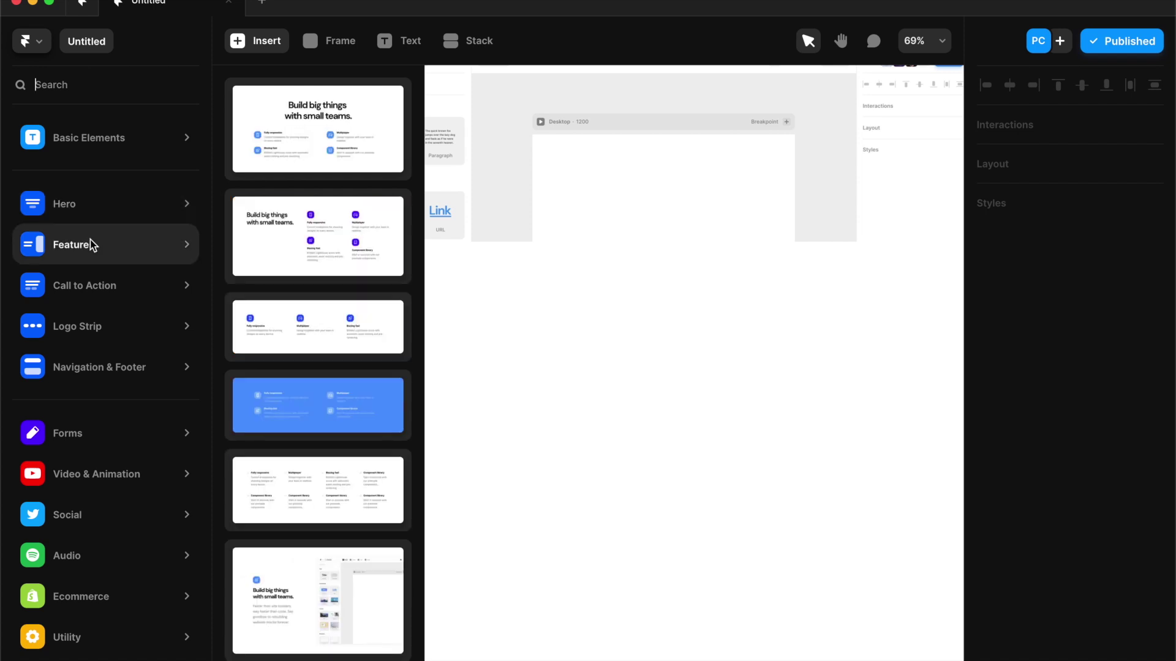
scroll(90, 240, down, 1)
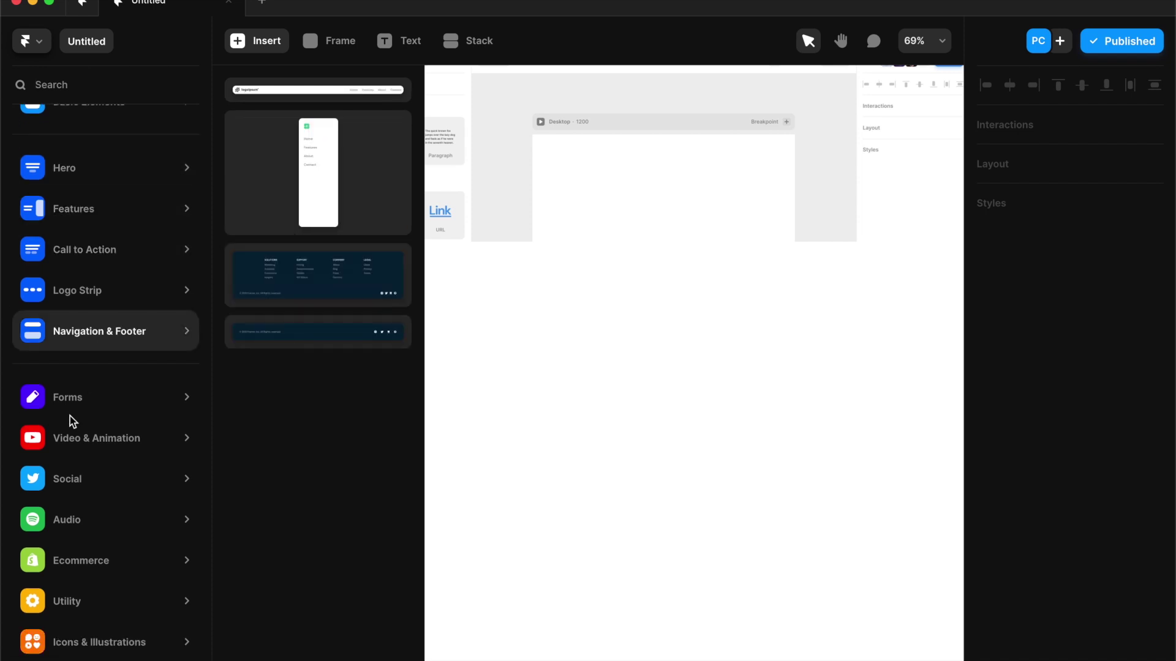
mouse_move(87, 517)
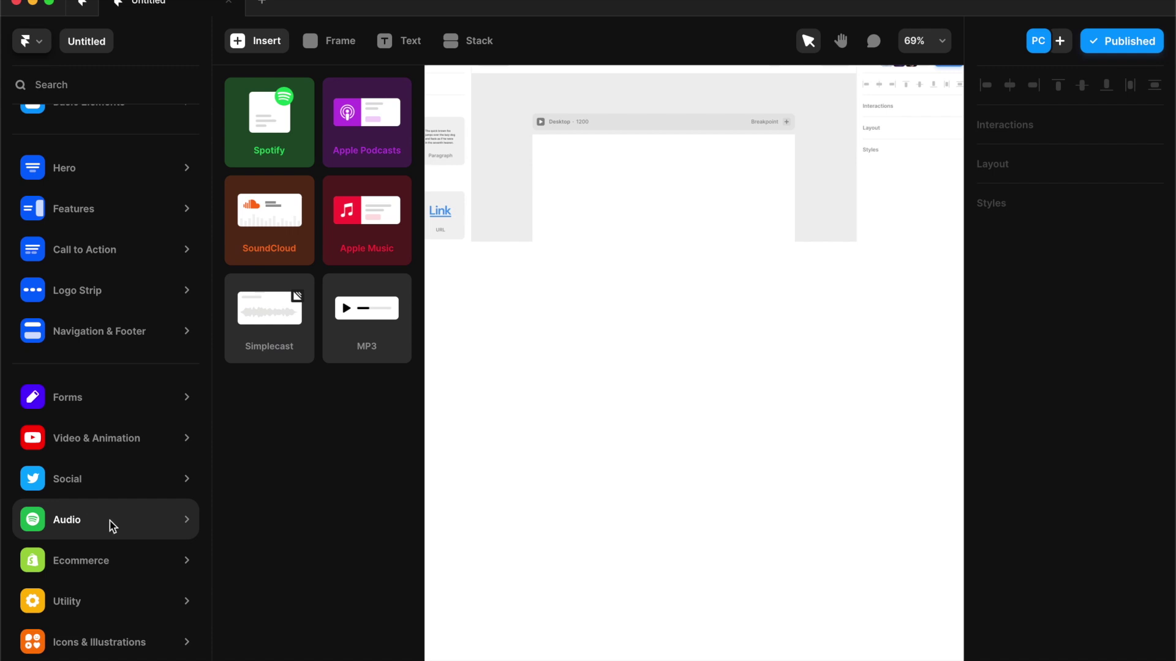
mouse_move(68, 450)
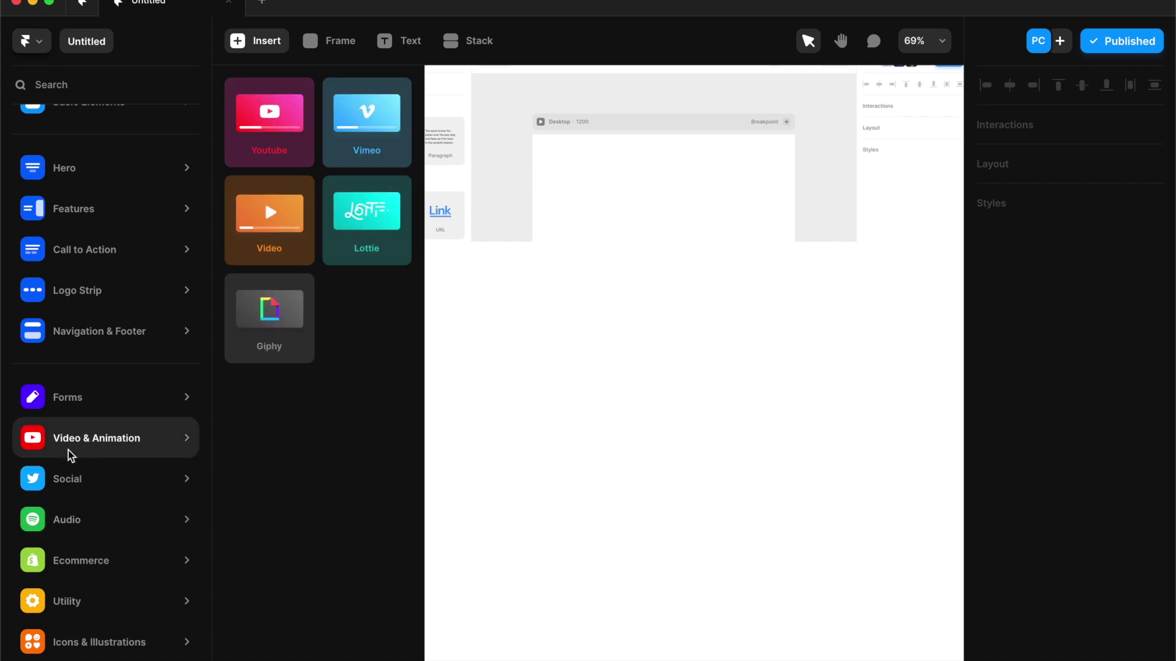
mouse_move(113, 594)
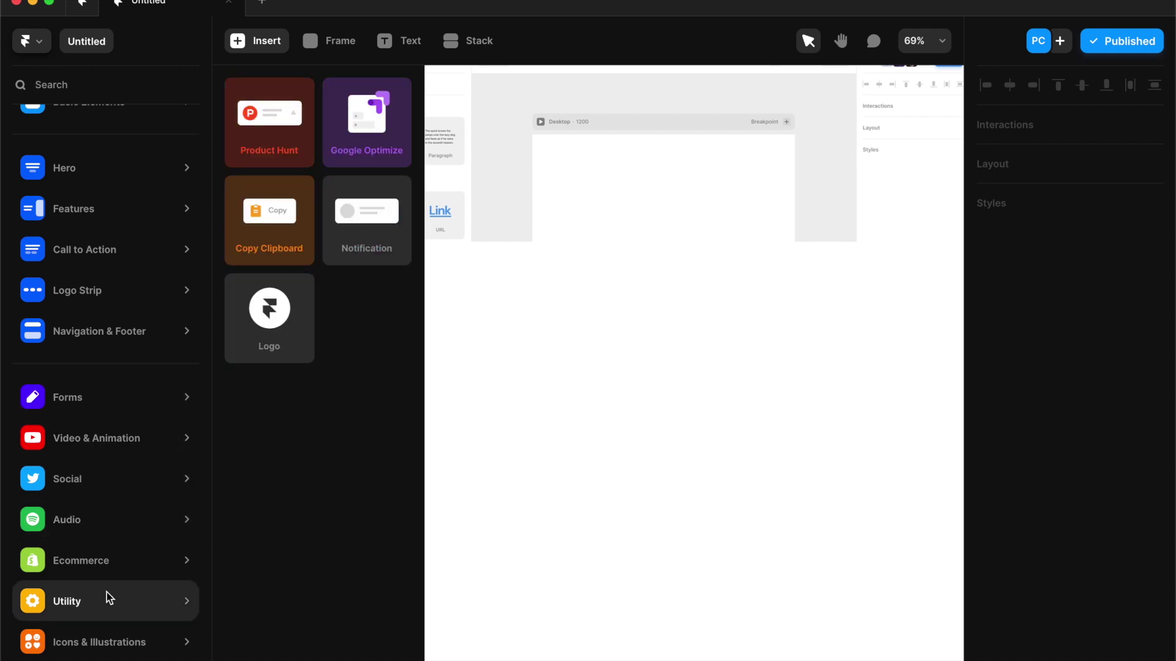
mouse_move(112, 407)
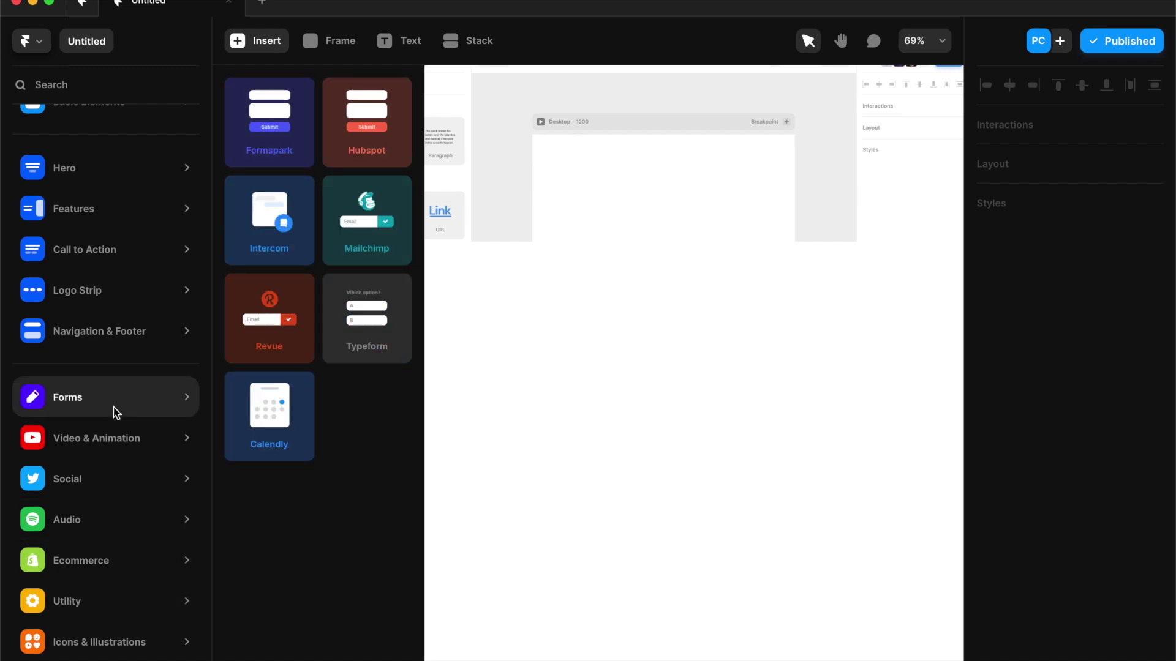
scroll(113, 407, up, 1)
mouse_move(112, 181)
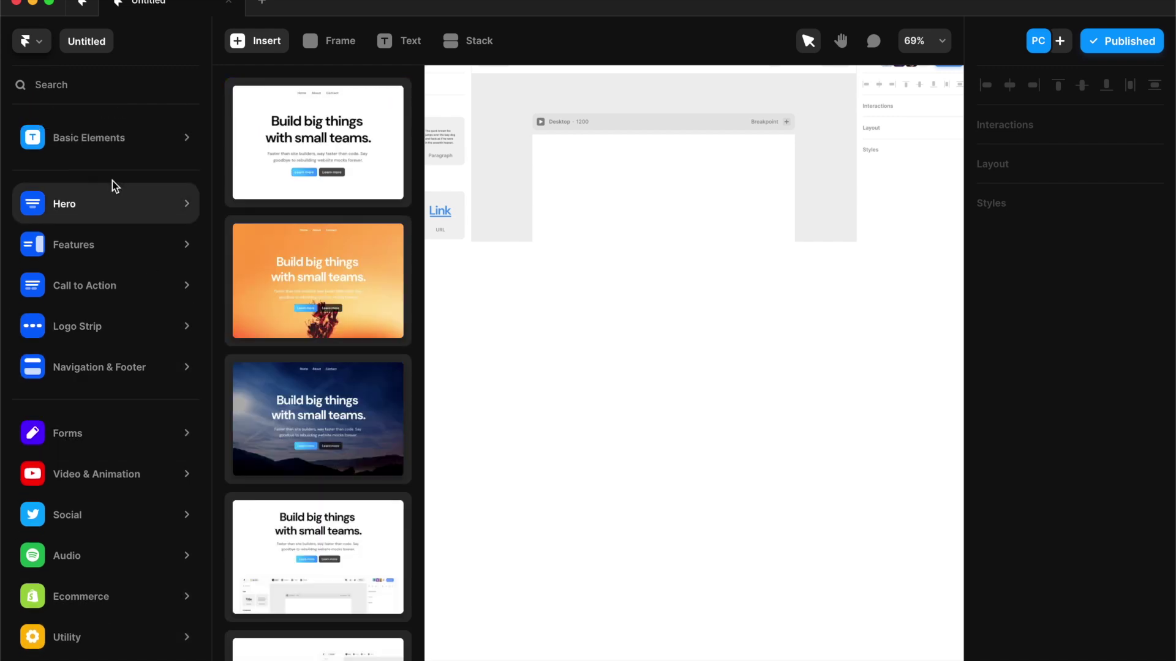
mouse_move(134, 137)
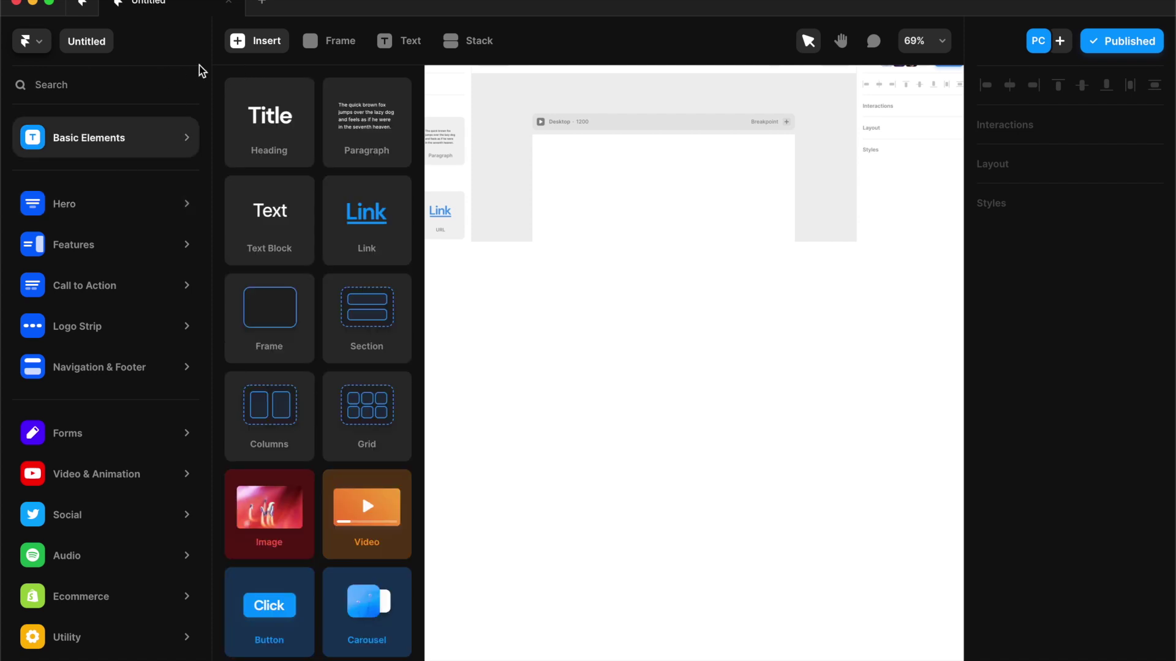
click(31, 41)
mouse_move(90, 149)
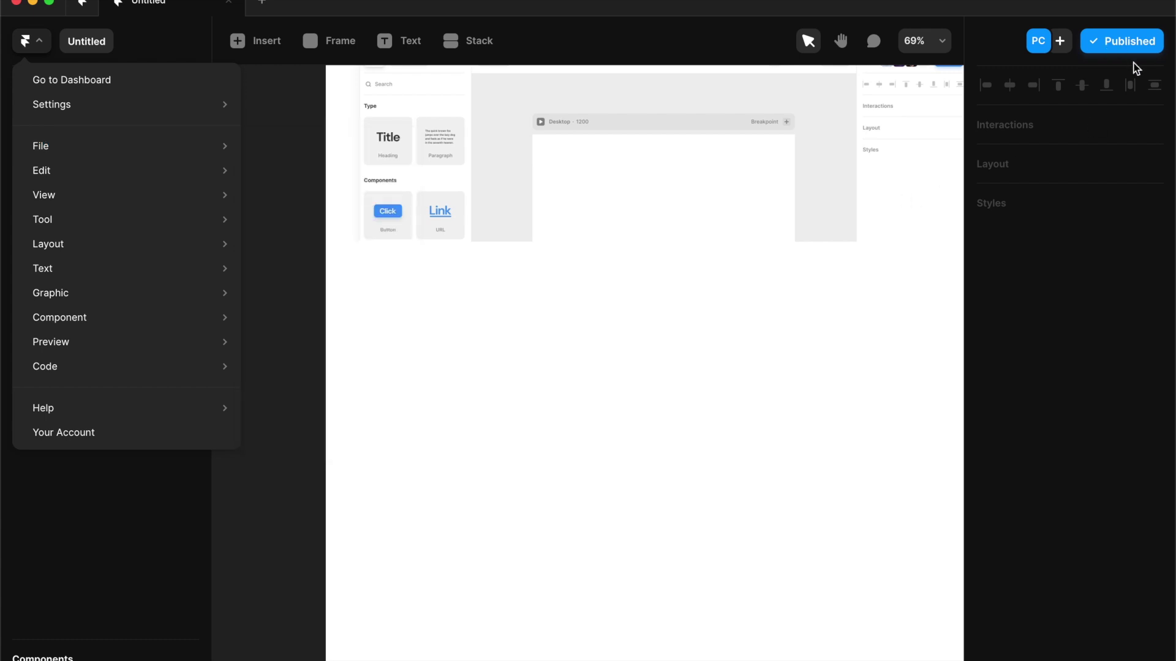
Step: Show the contextual-choice-553112.framer.app address and open the live site in the browser
click(1115, 42)
click(1114, 42)
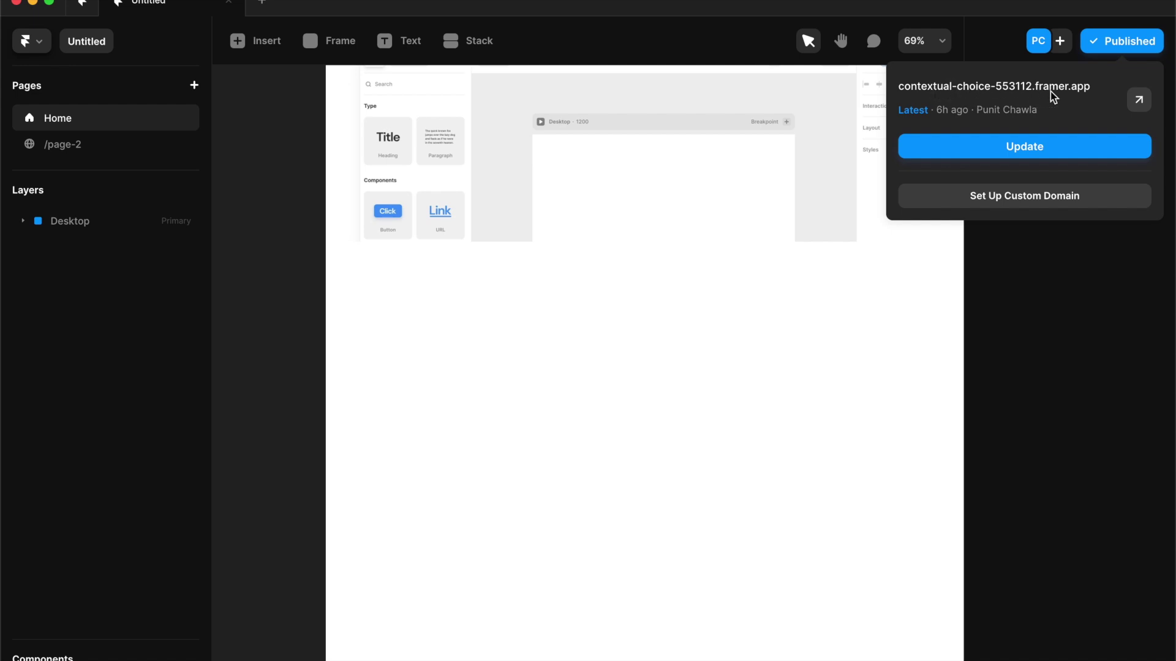
click(1141, 104)
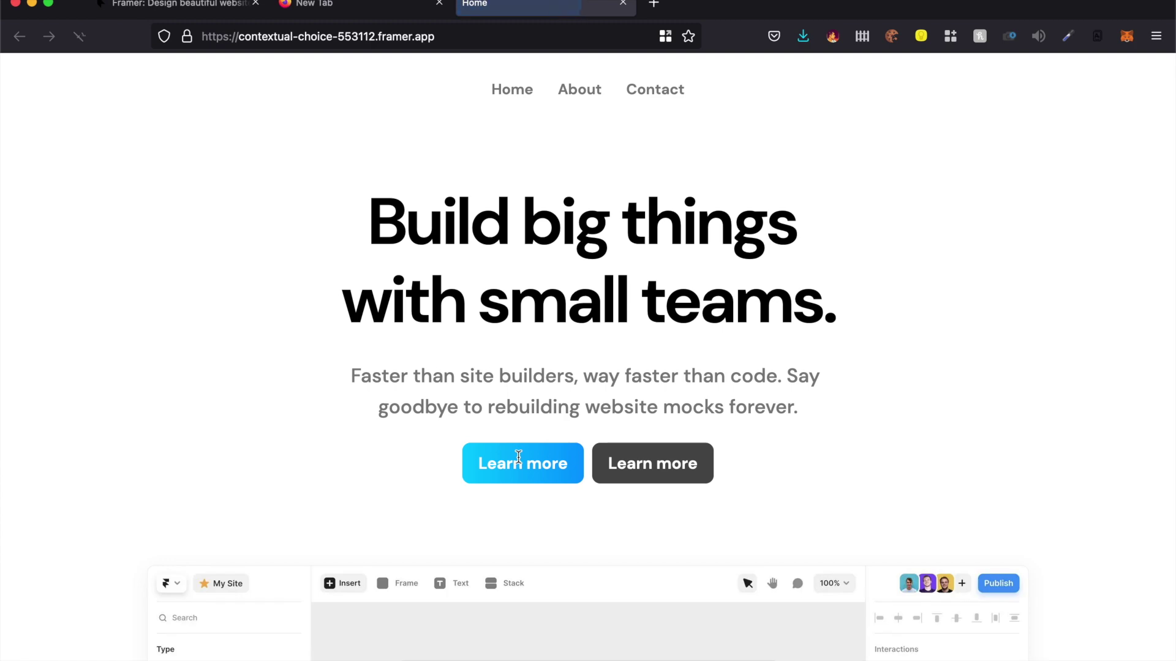
Step: Scroll through the live framer.app site to review it
scroll(519, 463, down, 5)
scroll(517, 371, up, 5)
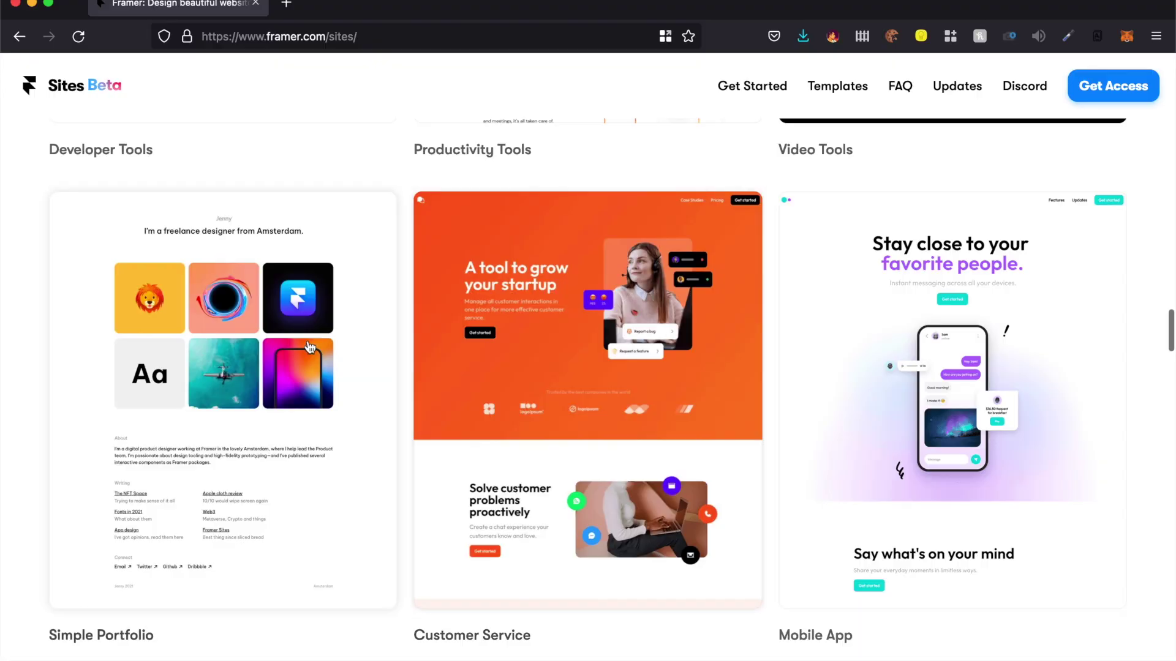
Step: Browse the framer.com/sites templates and open the Video Tools template page
scroll(624, 392, down, 2)
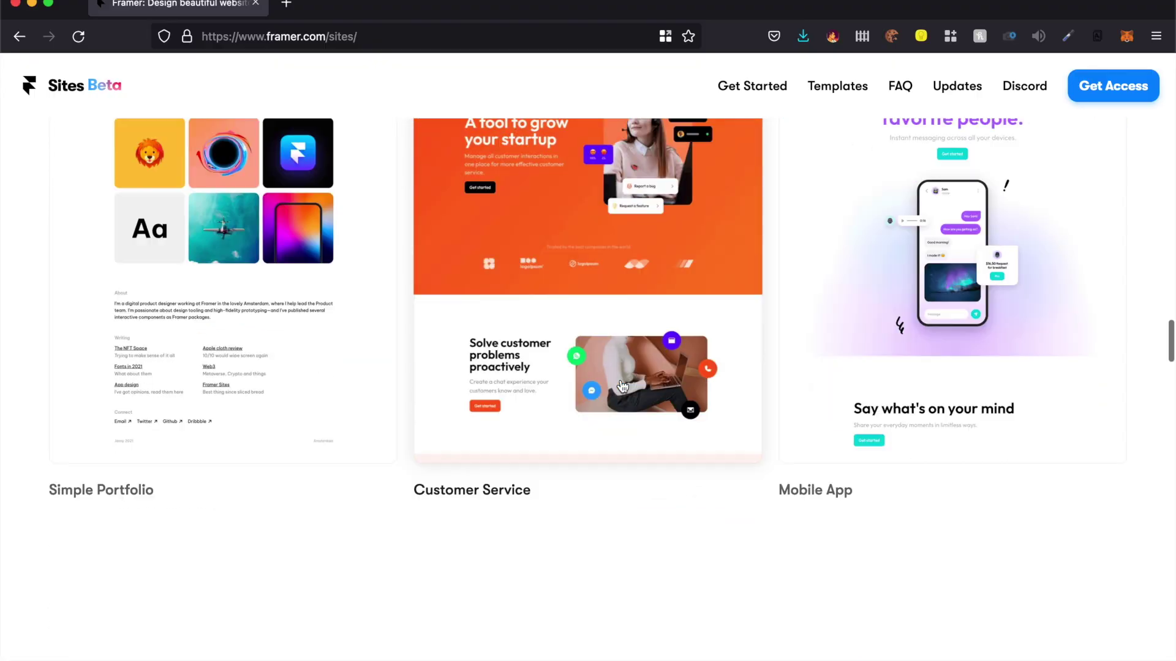
scroll(623, 389, up, 8)
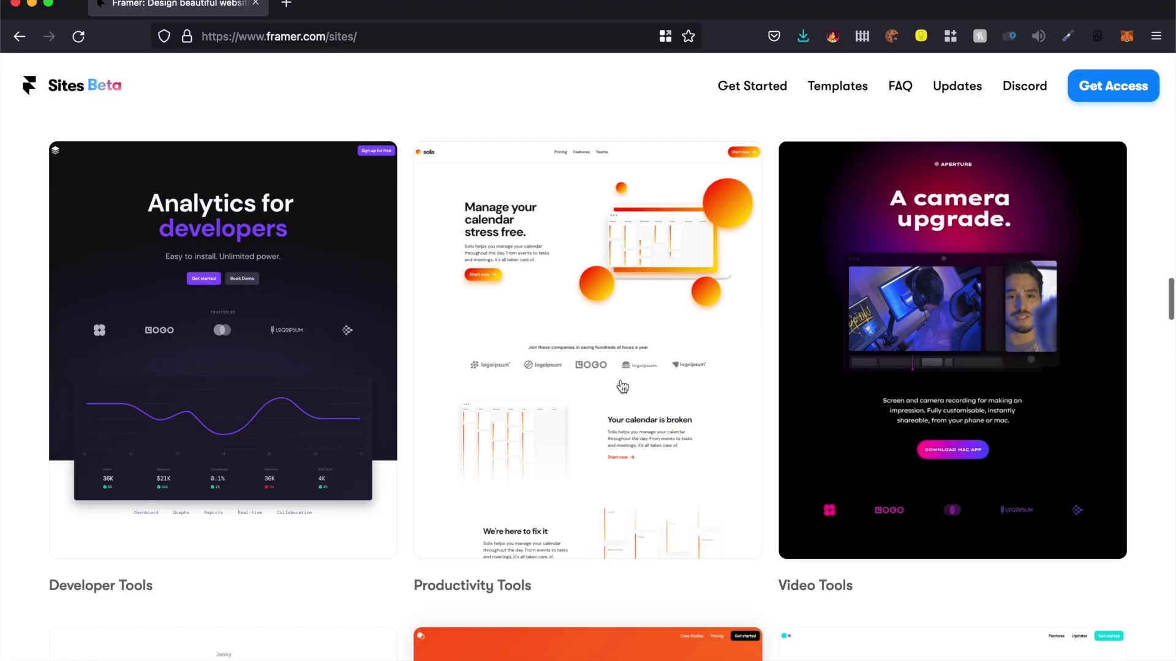
click(942, 436)
drag(939, 429, 454, 388)
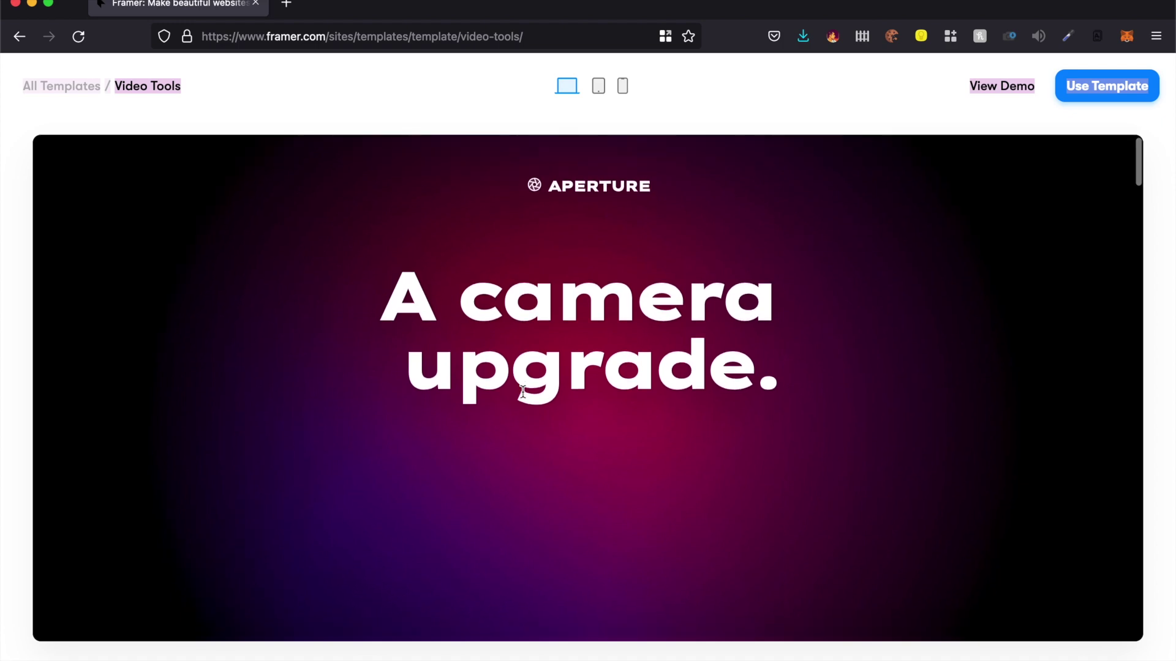
scroll(523, 392, down, 5)
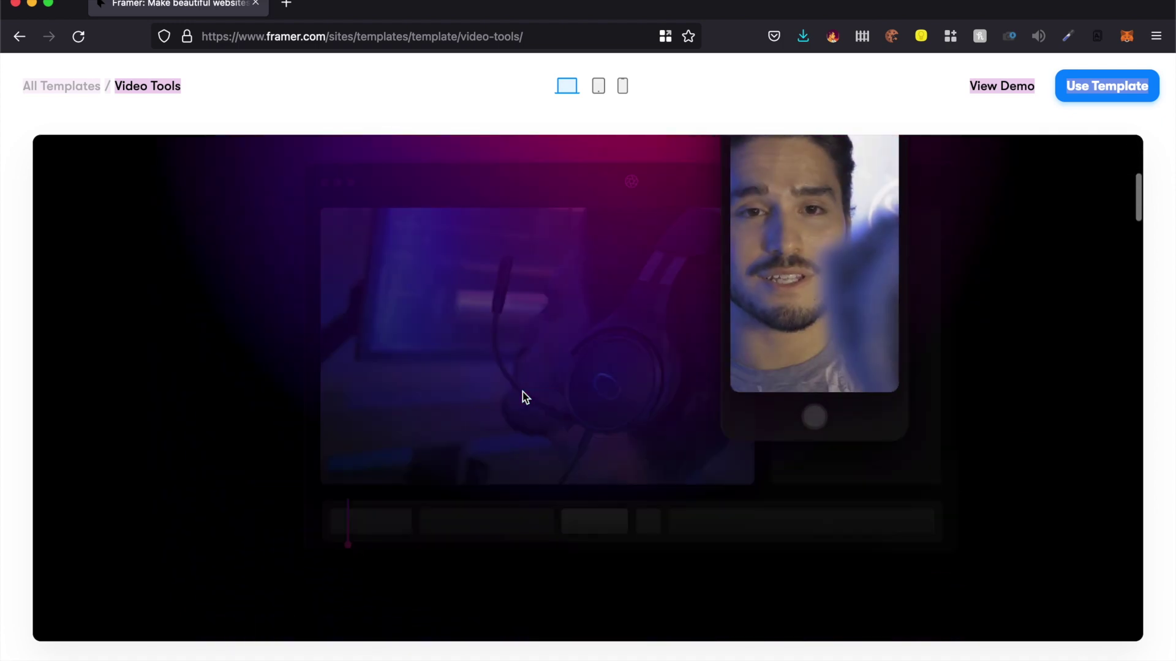
scroll(523, 392, down, 2)
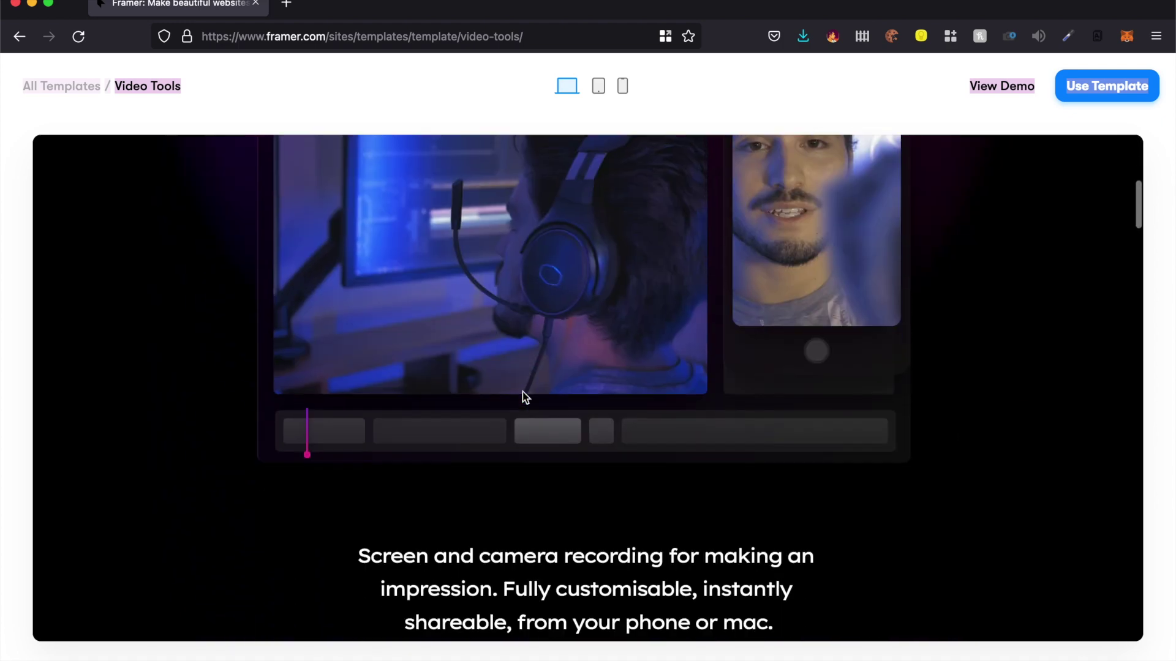
scroll(523, 392, down, 10)
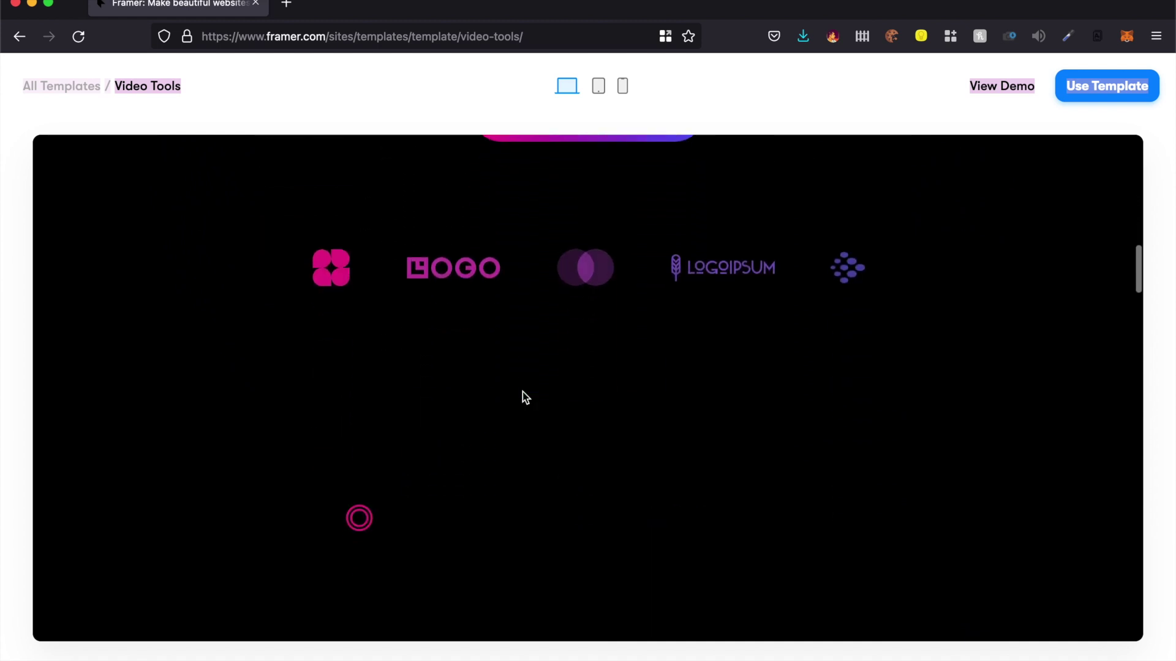
scroll(523, 392, down, 2)
scroll(523, 392, down, 6)
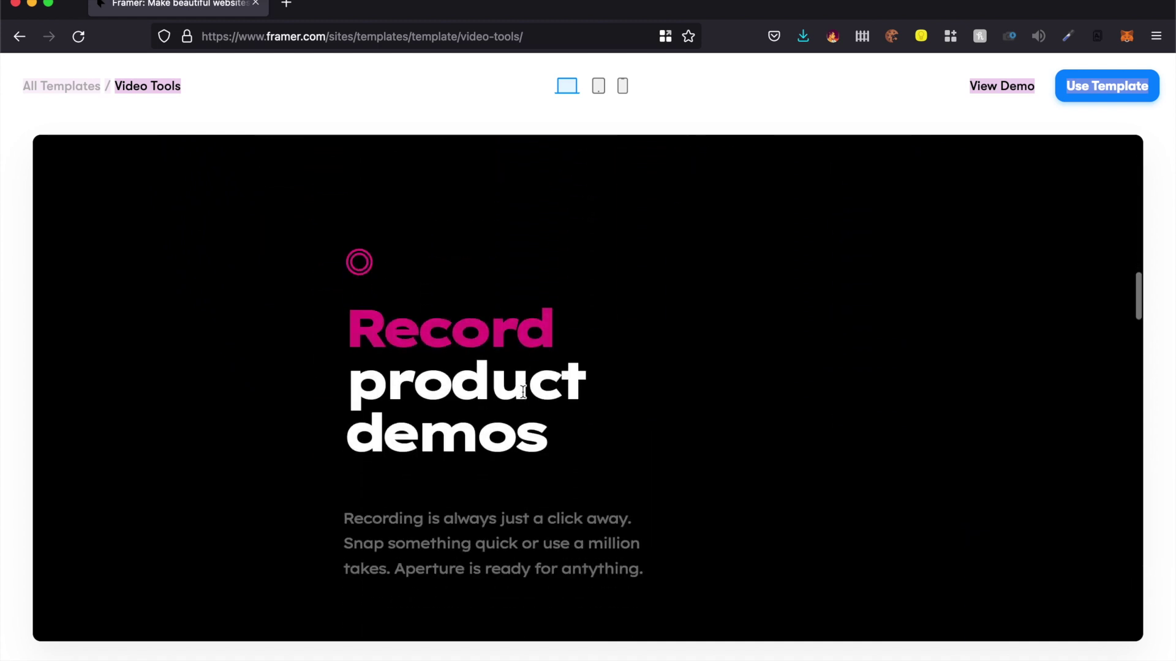
scroll(523, 392, down, 8)
Step: Place a 400×300 Image element on the Desktop page
scroll(556, 429, down, 5)
scroll(416, 330, down, 4)
scroll(444, 359, down, 10)
scroll(444, 359, down, 10)
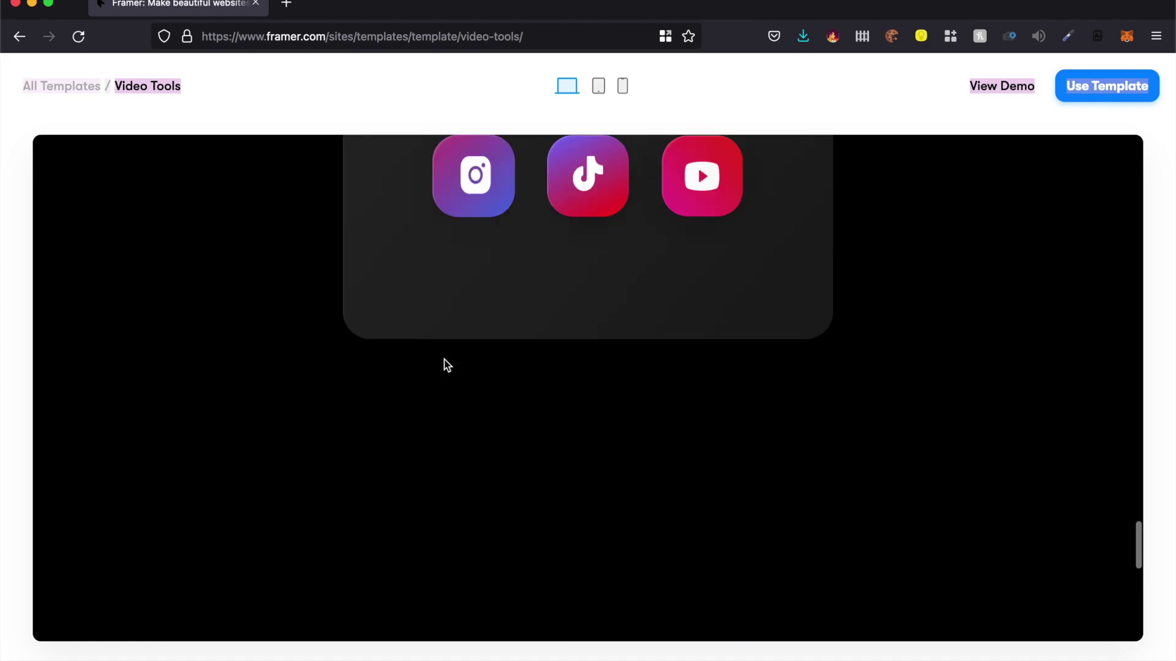
scroll(444, 359, up, 5)
scroll(444, 359, down, 6)
scroll(443, 365, down, 10)
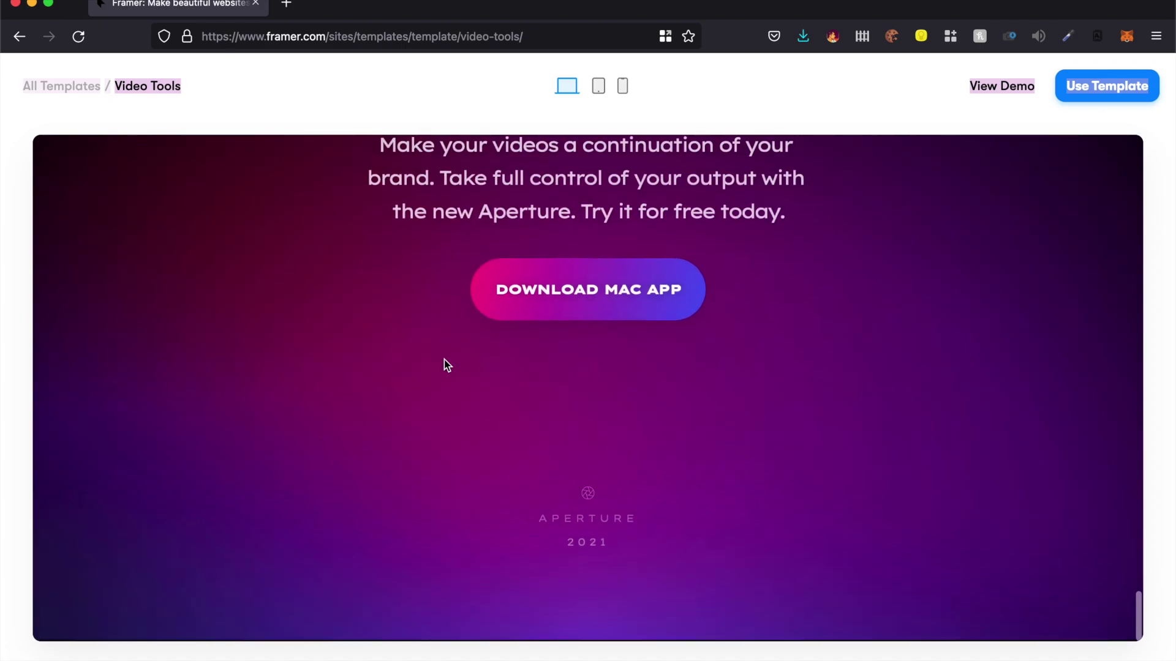
scroll(444, 351, up, 10)
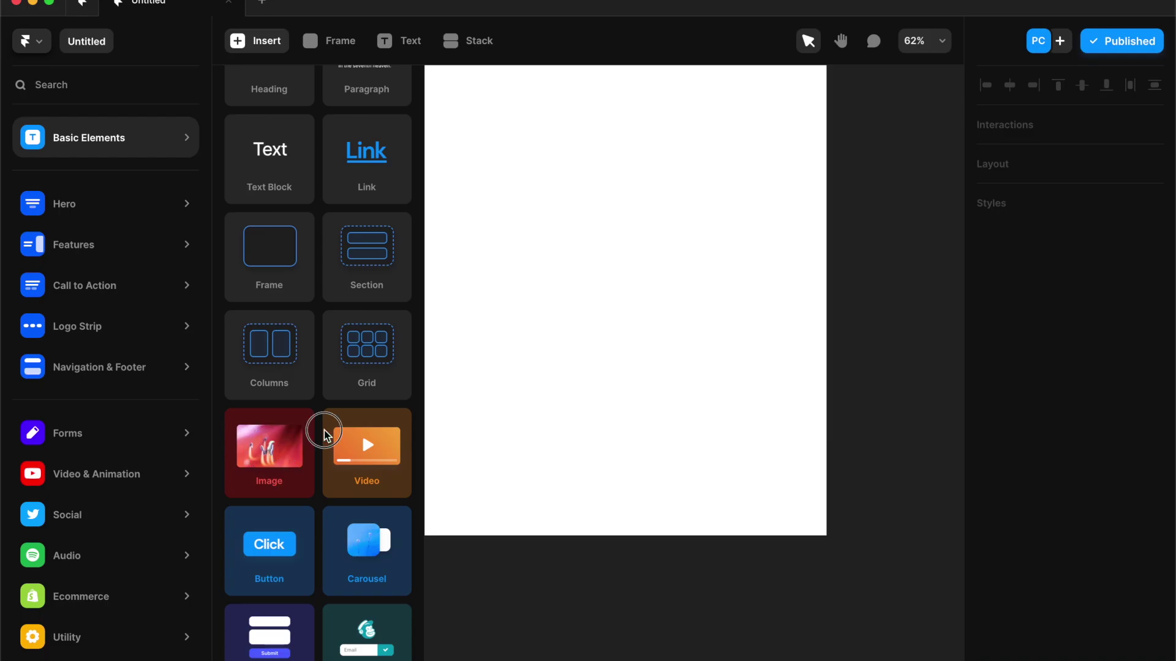
drag(325, 432, 472, 281)
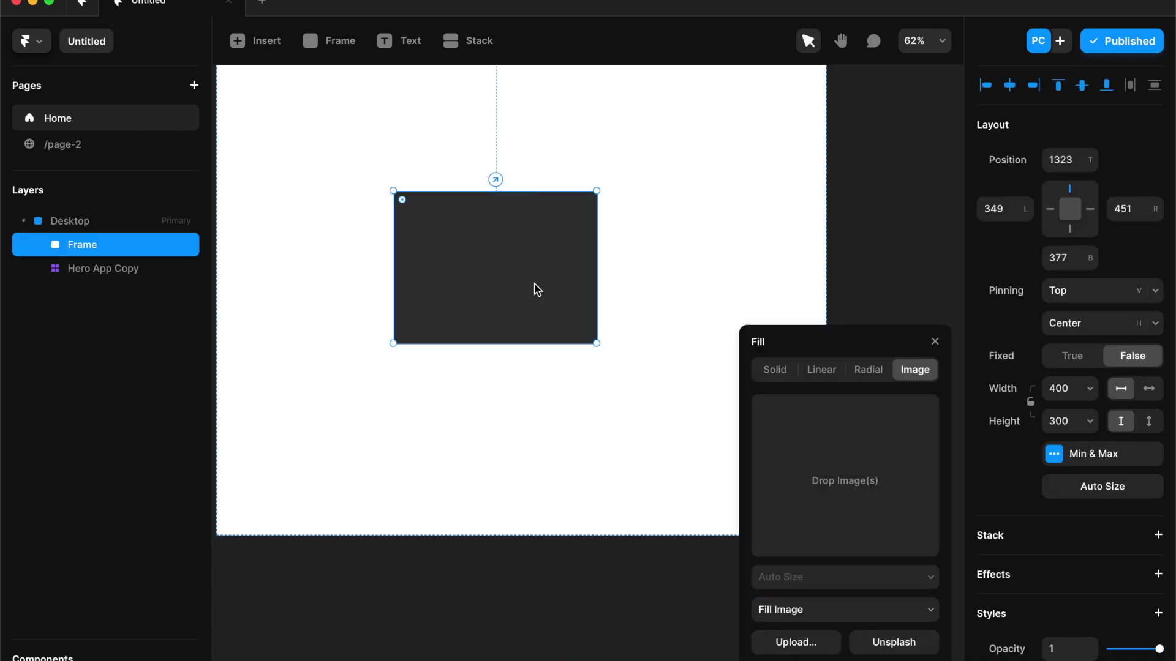
Step: Close the image fill settings and add a Scroll Speed effect to the frame
click(935, 341)
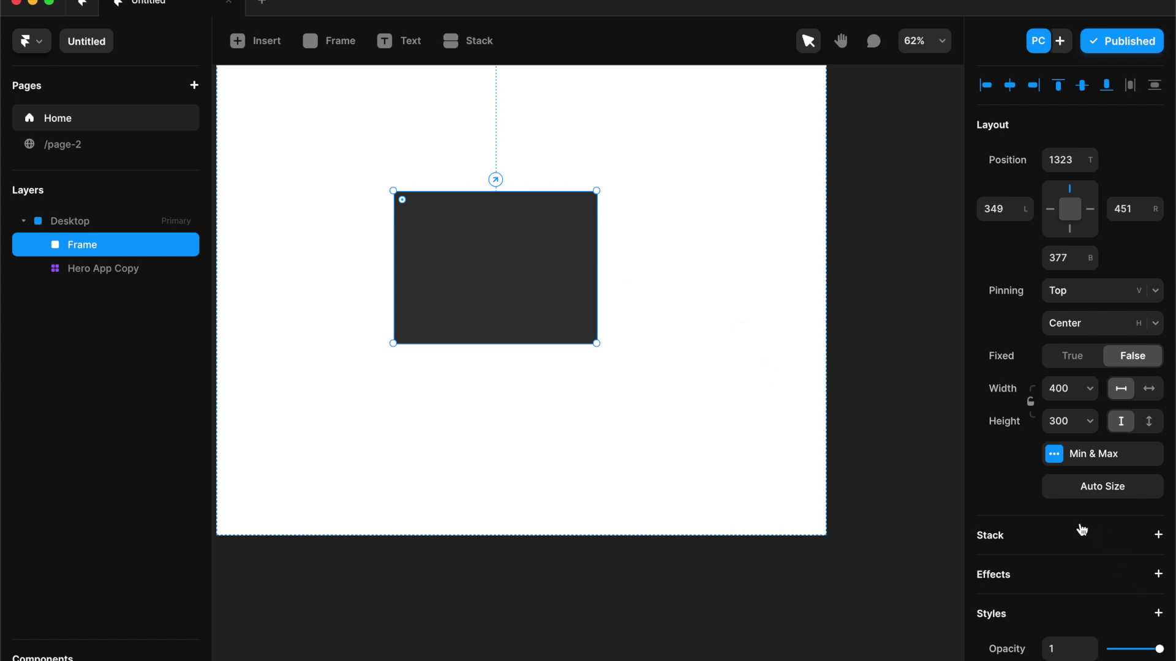
scroll(1055, 528, down, 2)
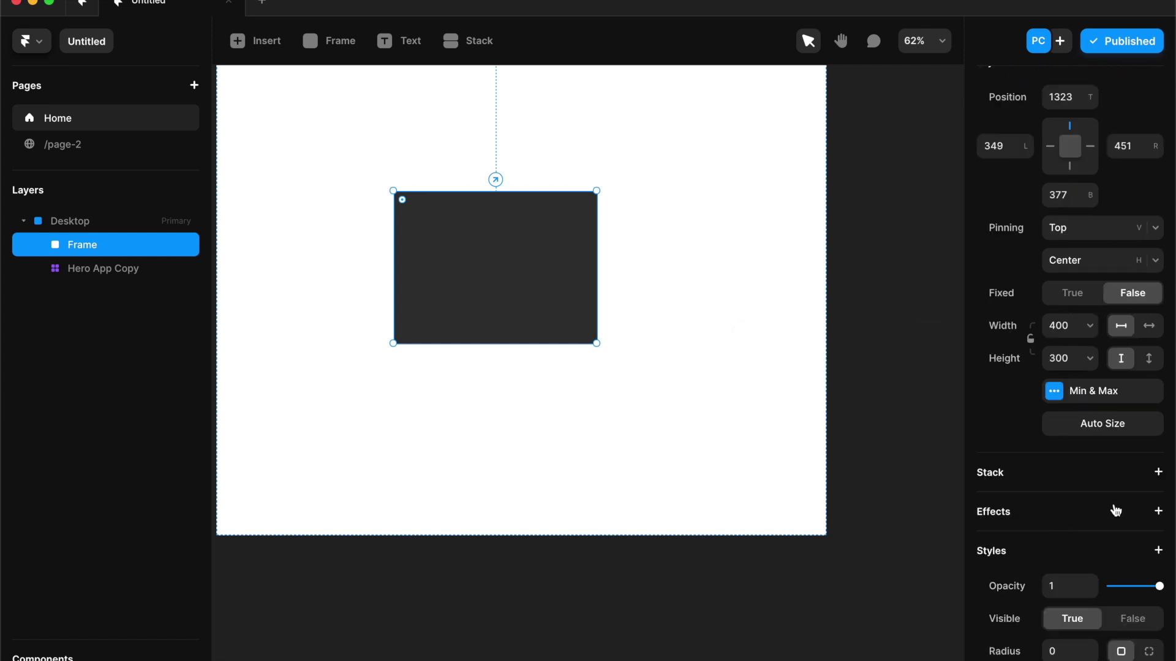
click(1159, 514)
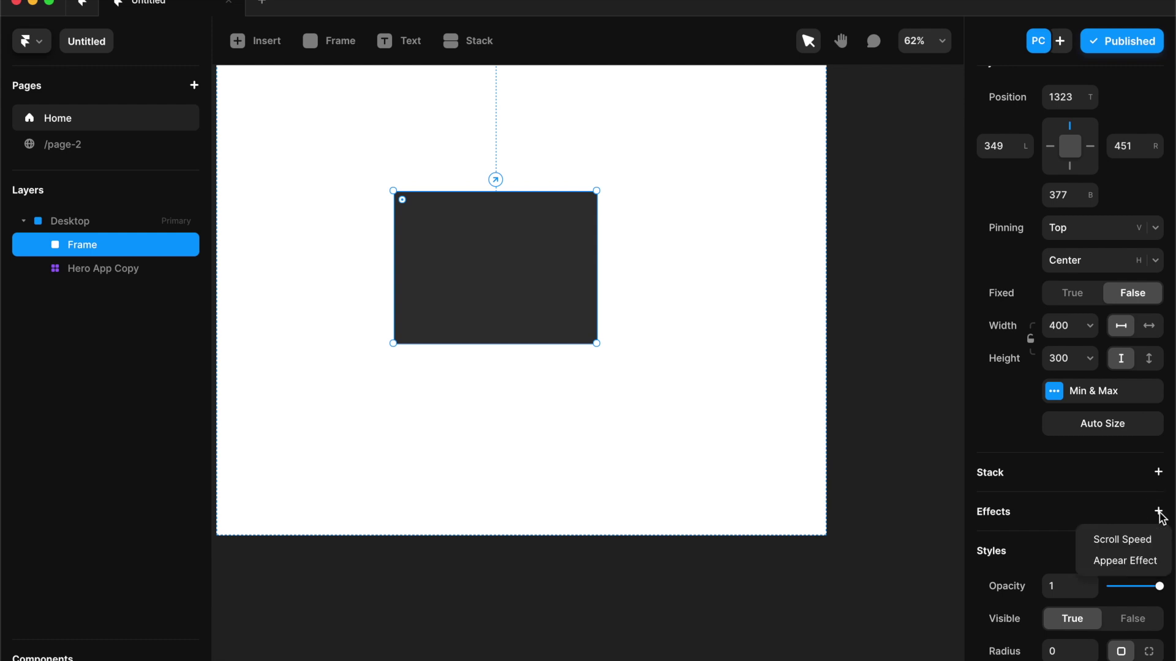
click(1122, 541)
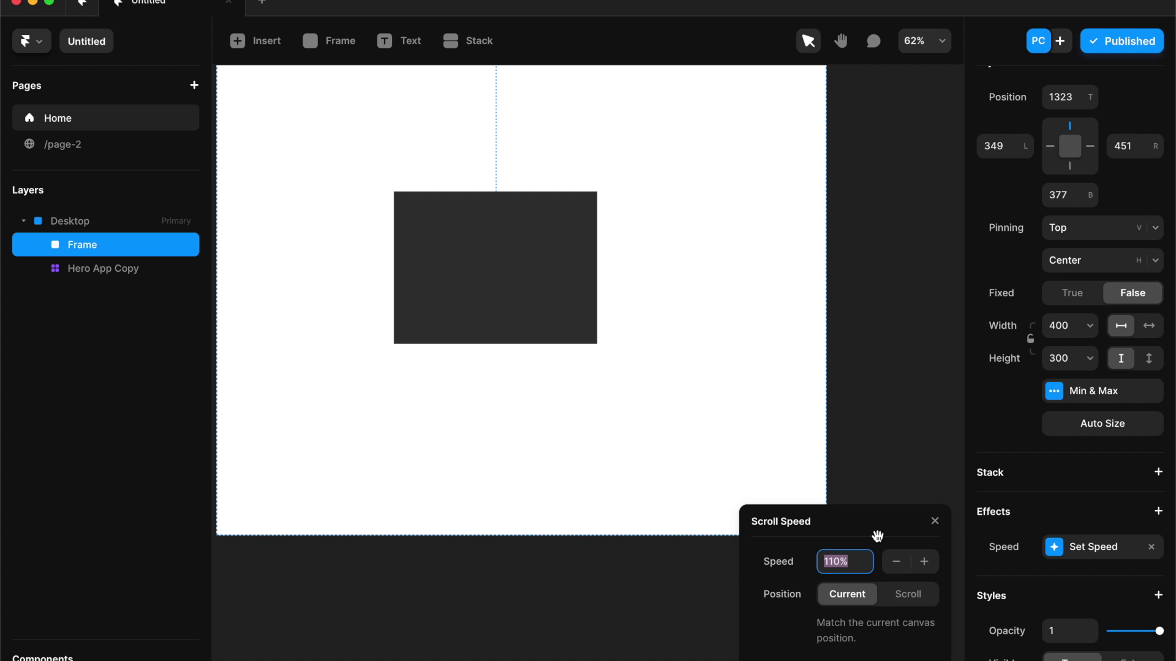
Step: Tune the scroll speed to 160% and keep the effect Position on Current
click(896, 562)
click(896, 562)
click(896, 562)
click(896, 562)
click(896, 562)
click(924, 564)
click(923, 563)
click(922, 563)
click(903, 563)
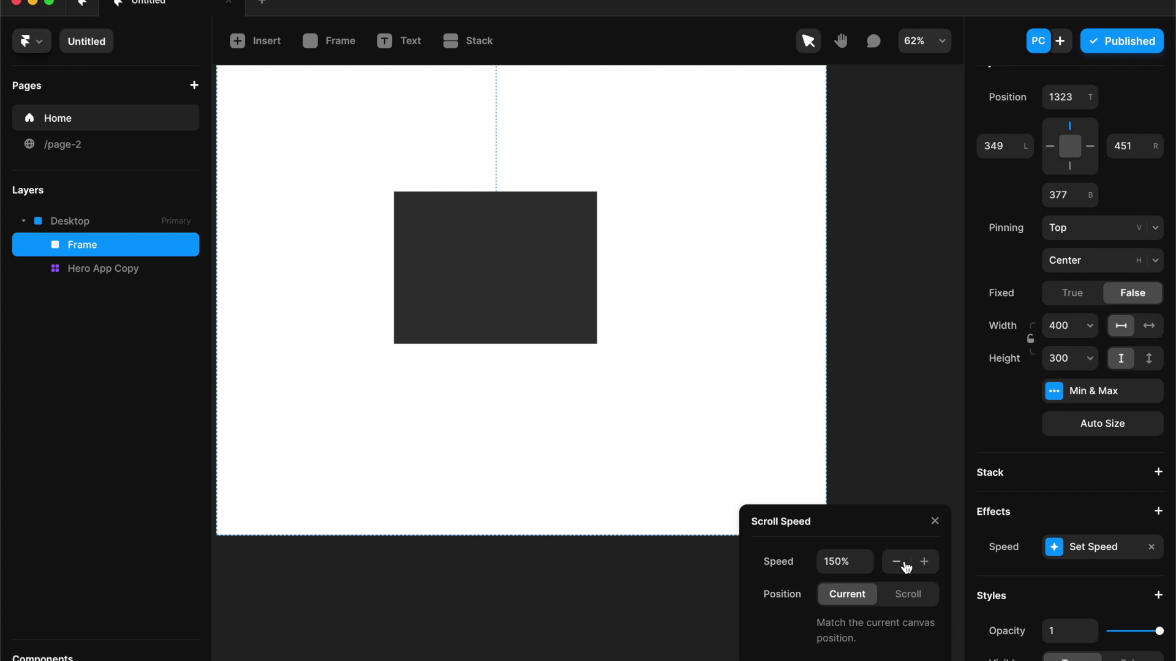
click(908, 594)
click(848, 594)
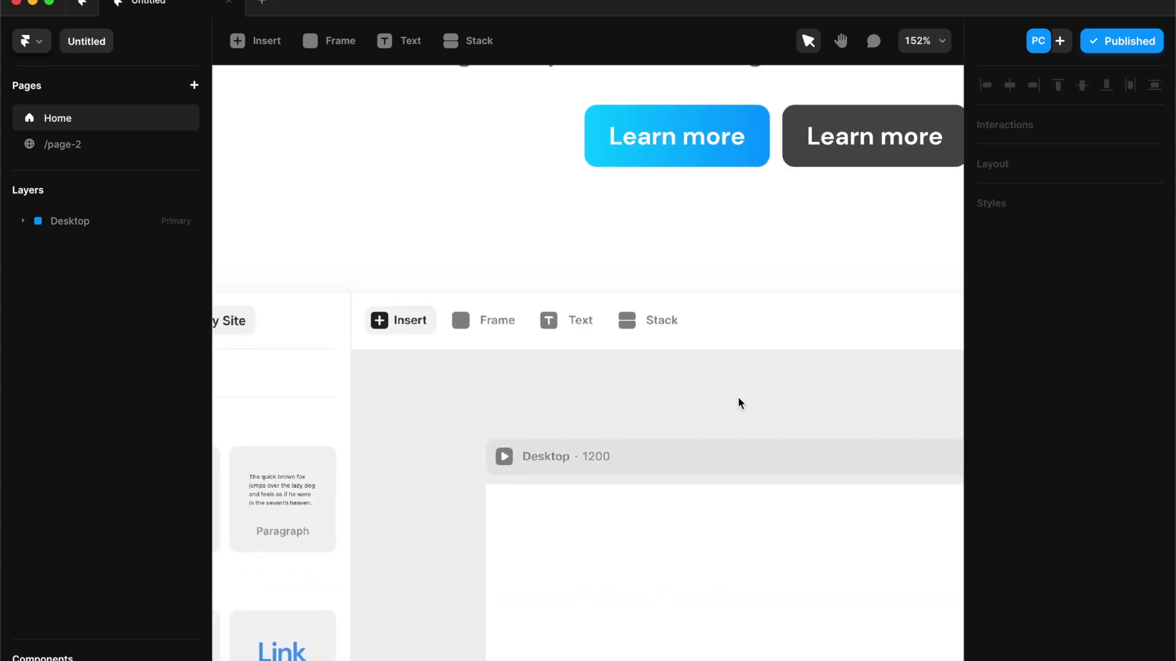
Step: Open the Hero App Copy component and give the App image a 1x WEBP export
scroll(723, 432, down, 5)
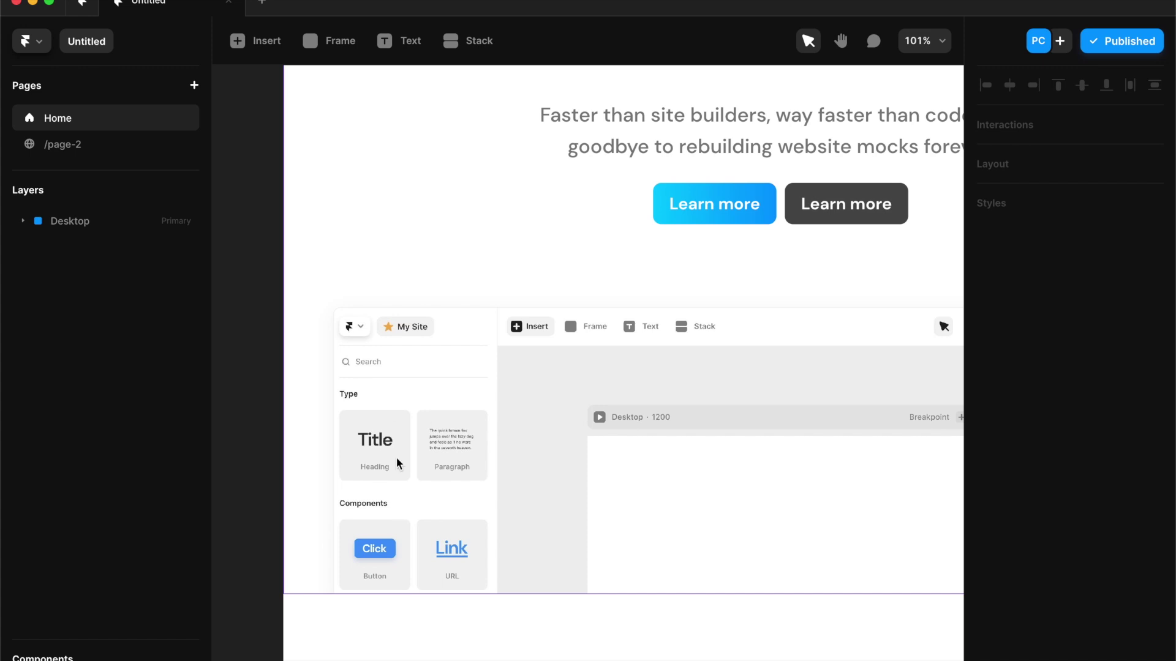
click(520, 472)
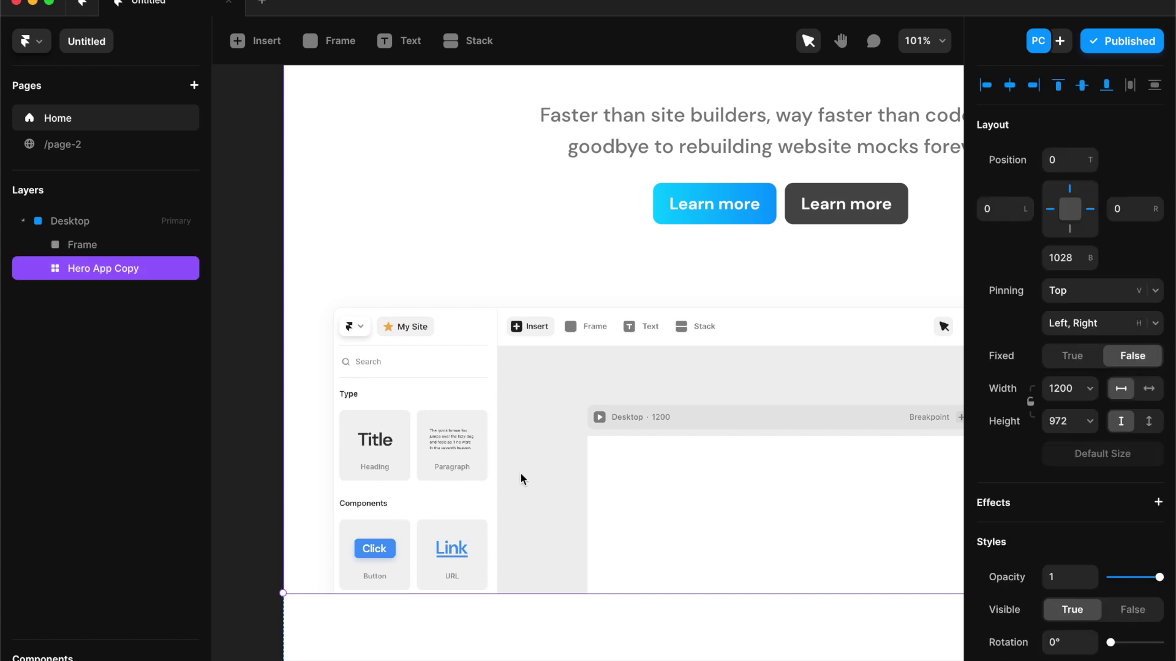
double_click(520, 472)
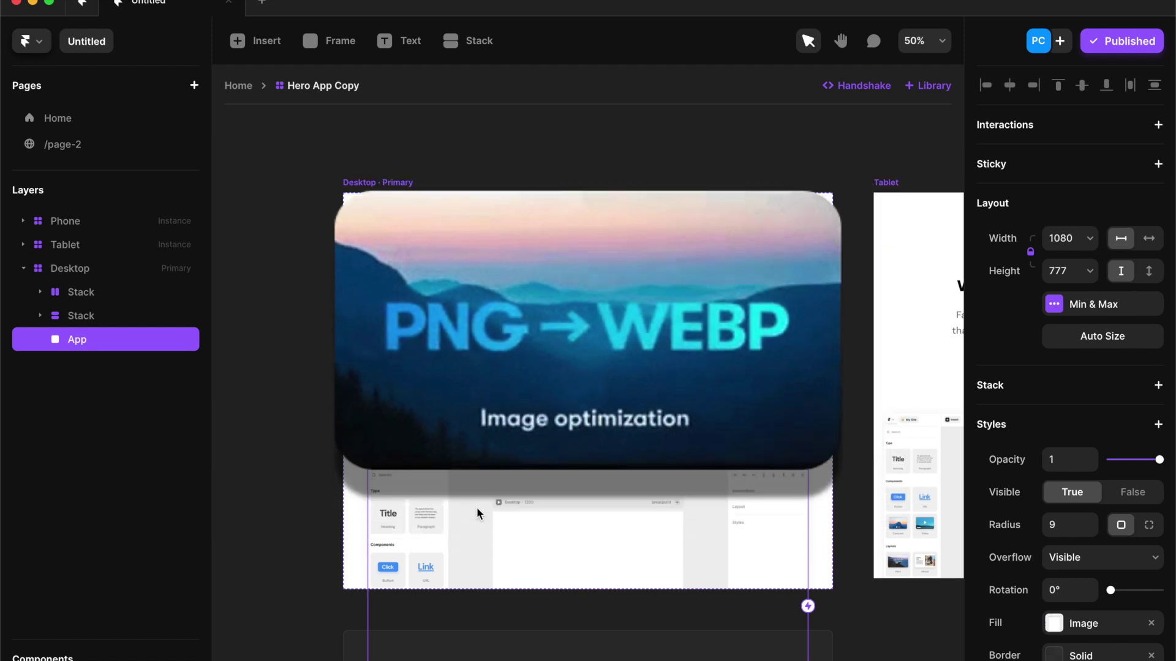
scroll(1022, 506, down, 5)
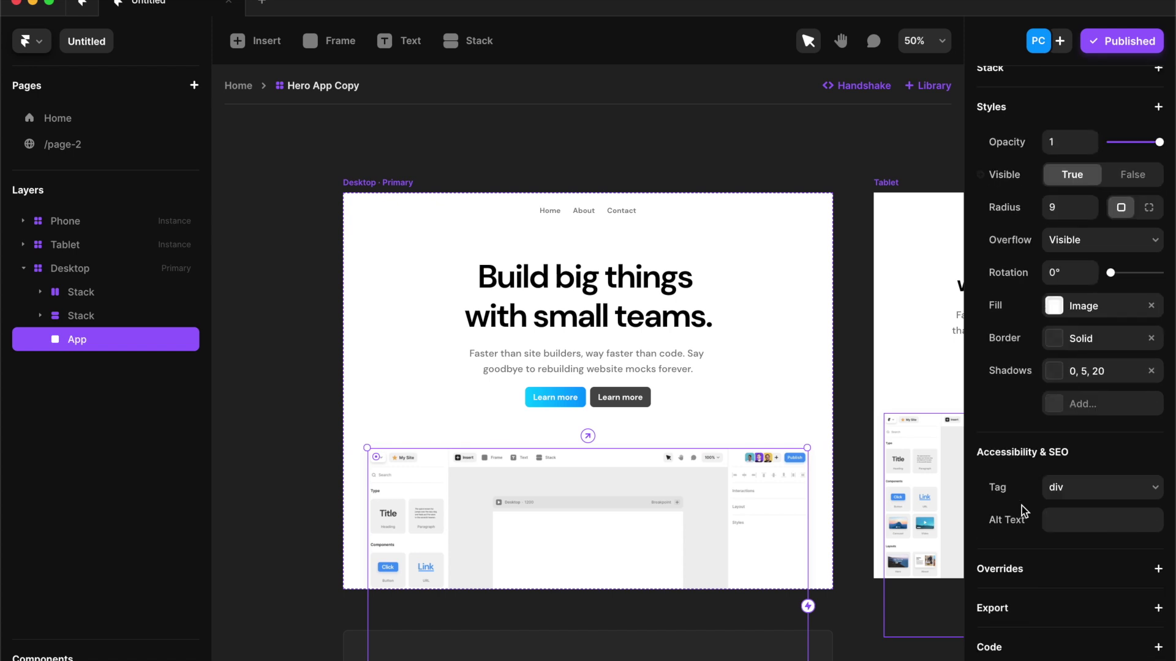
click(999, 610)
scroll(1001, 612, down, 2)
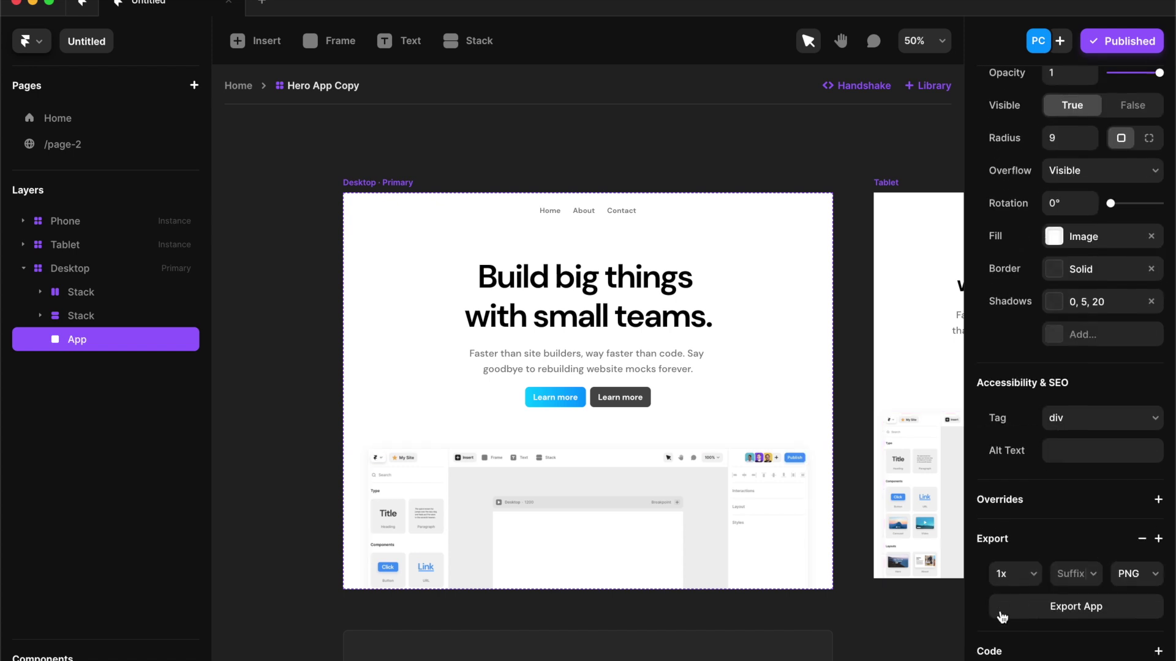
click(1133, 570)
click(1137, 604)
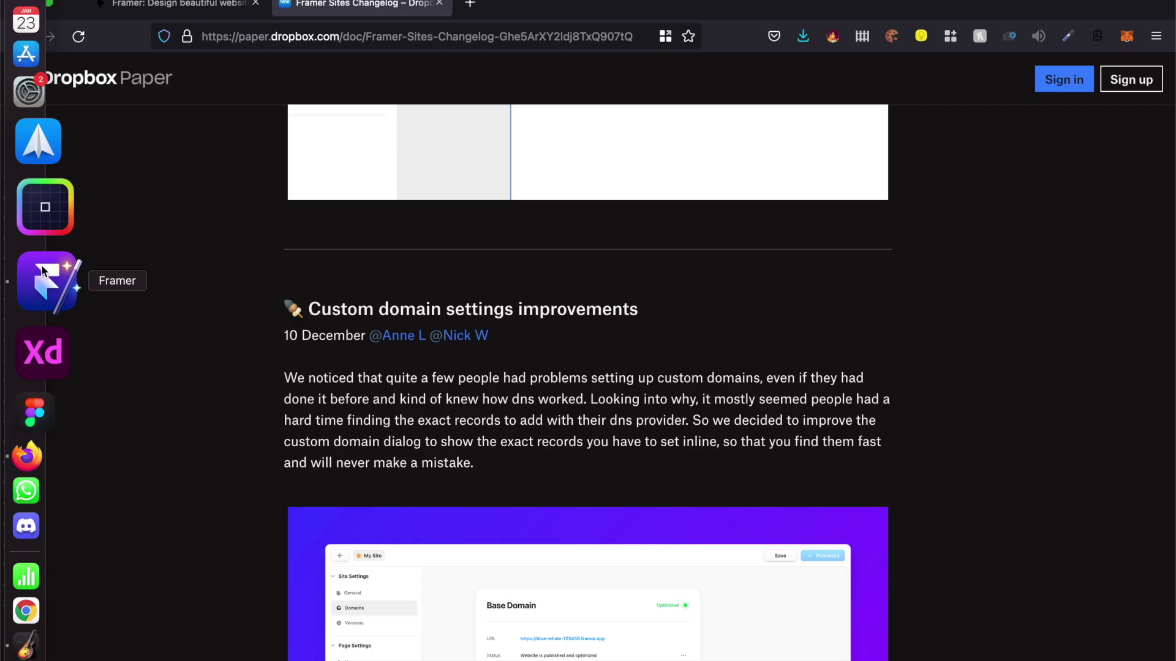
Step: Leave the Dropbox Paper changelog and bring the Framer editor back to the front
click(43, 270)
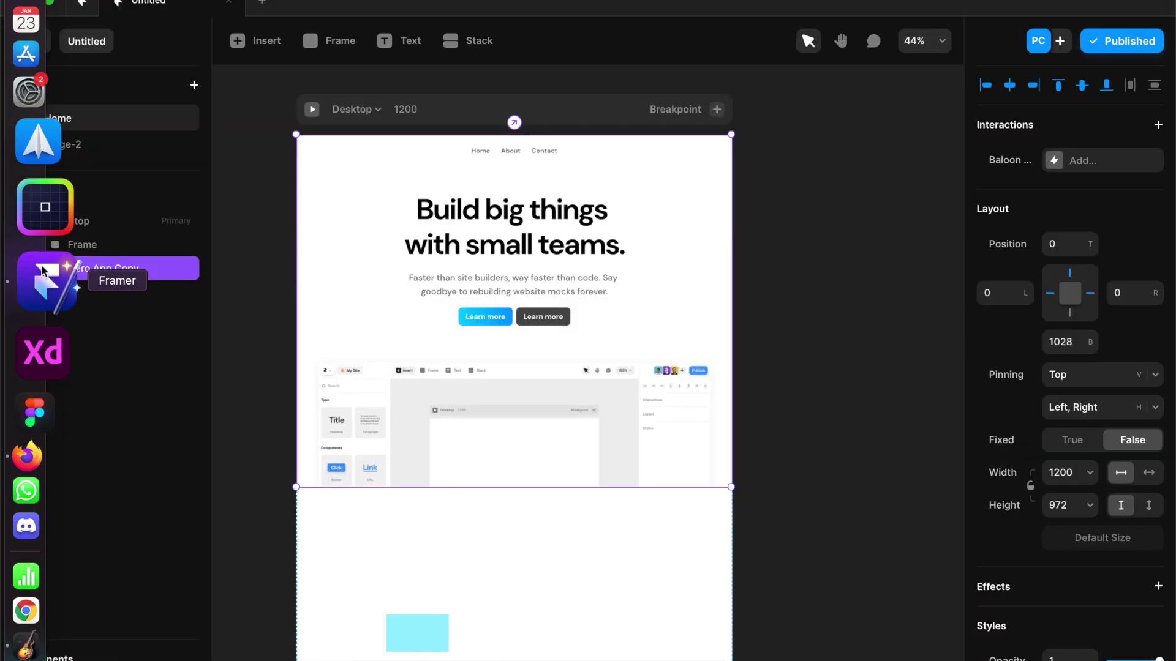
click(377, 111)
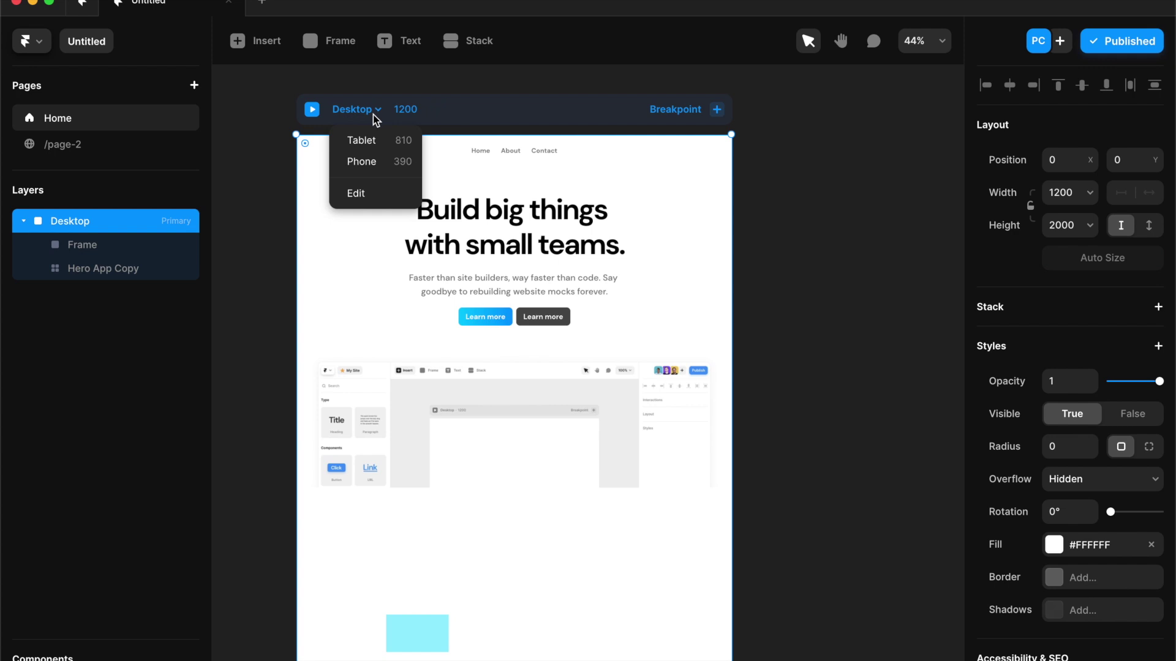
click(360, 116)
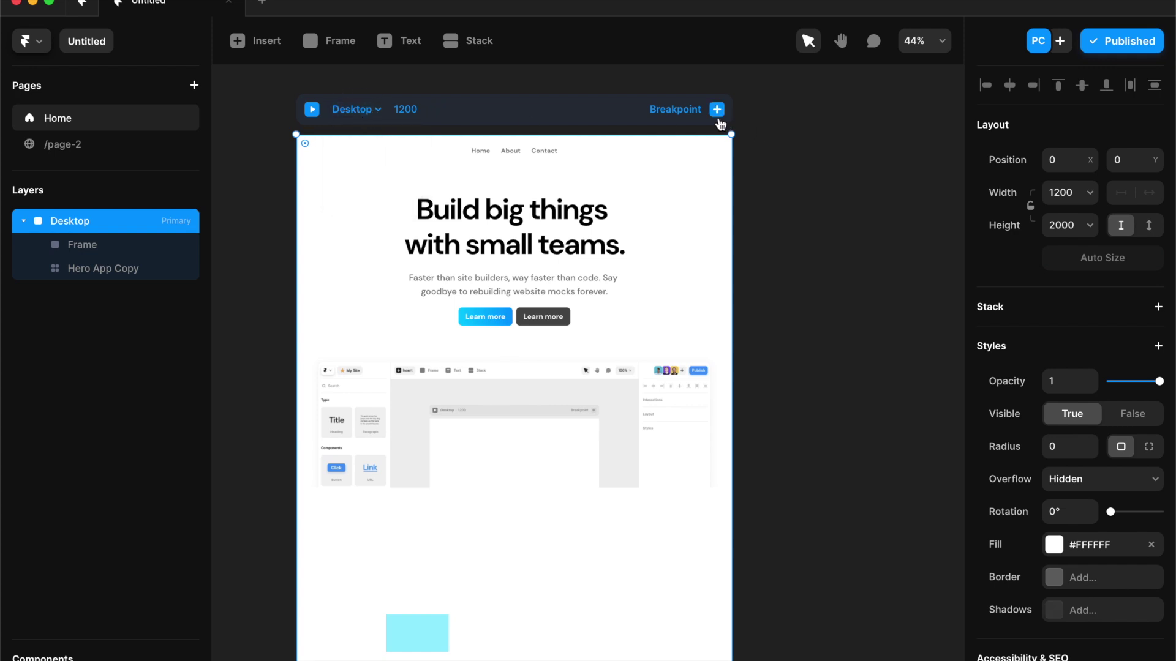
click(367, 112)
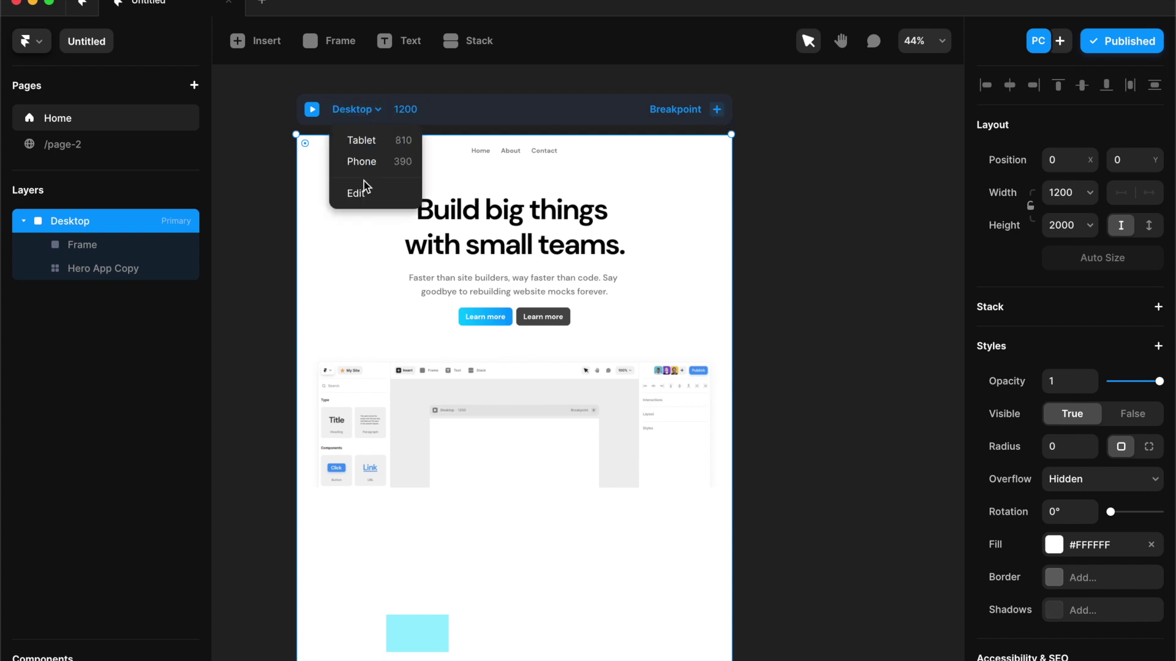
click(366, 164)
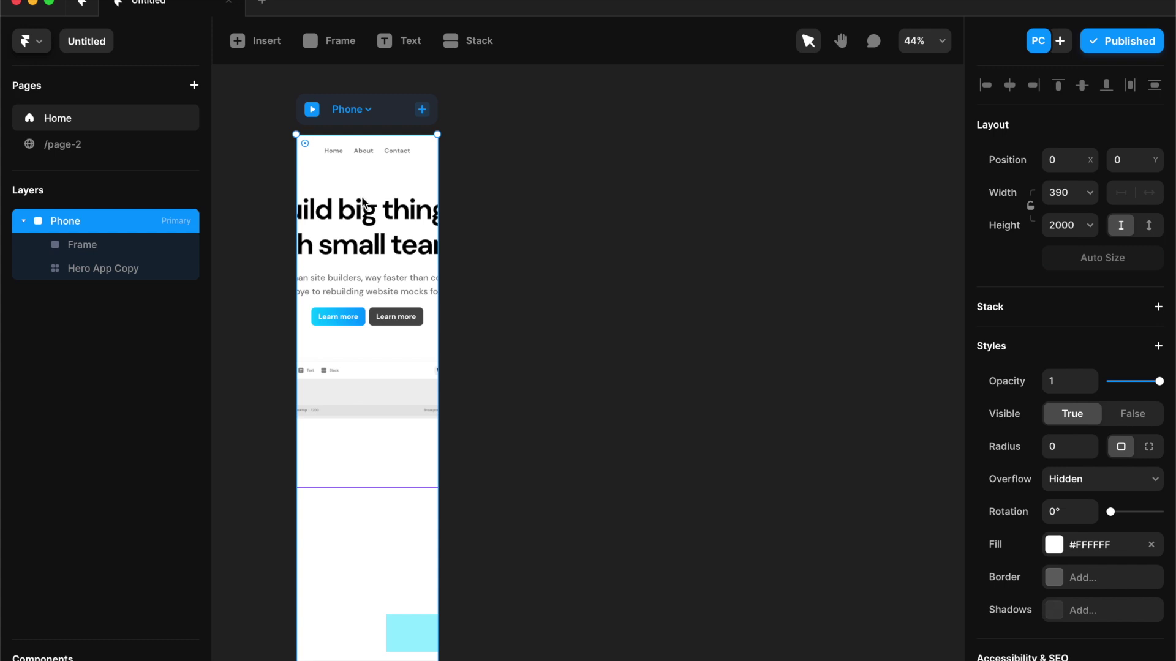
click(355, 110)
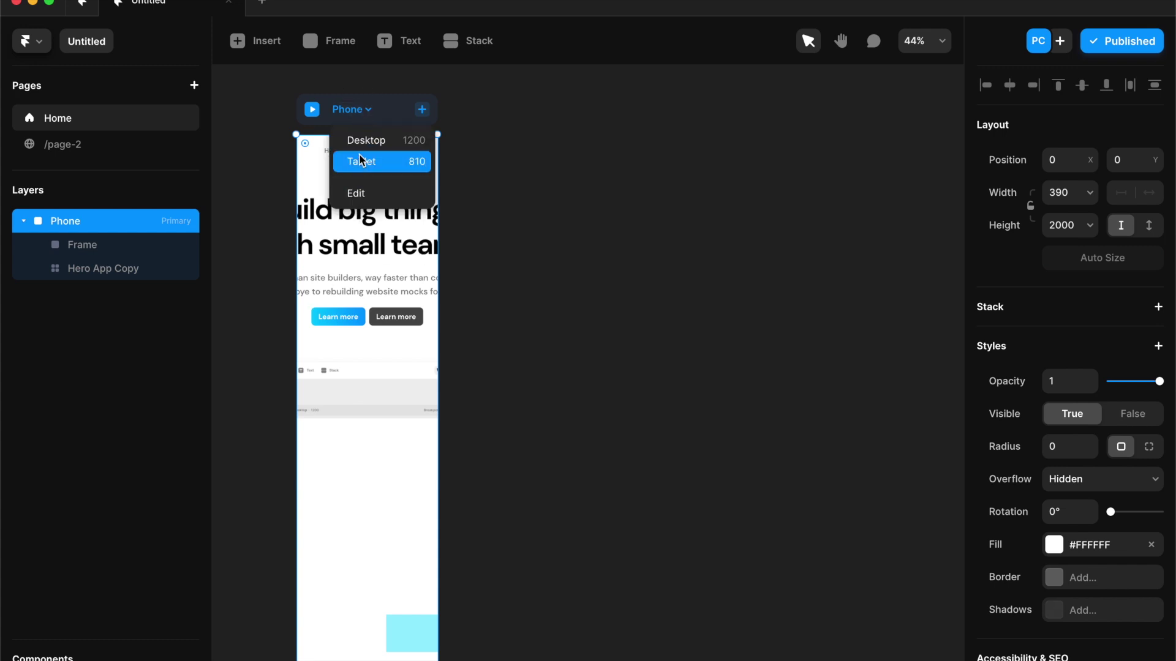
click(368, 142)
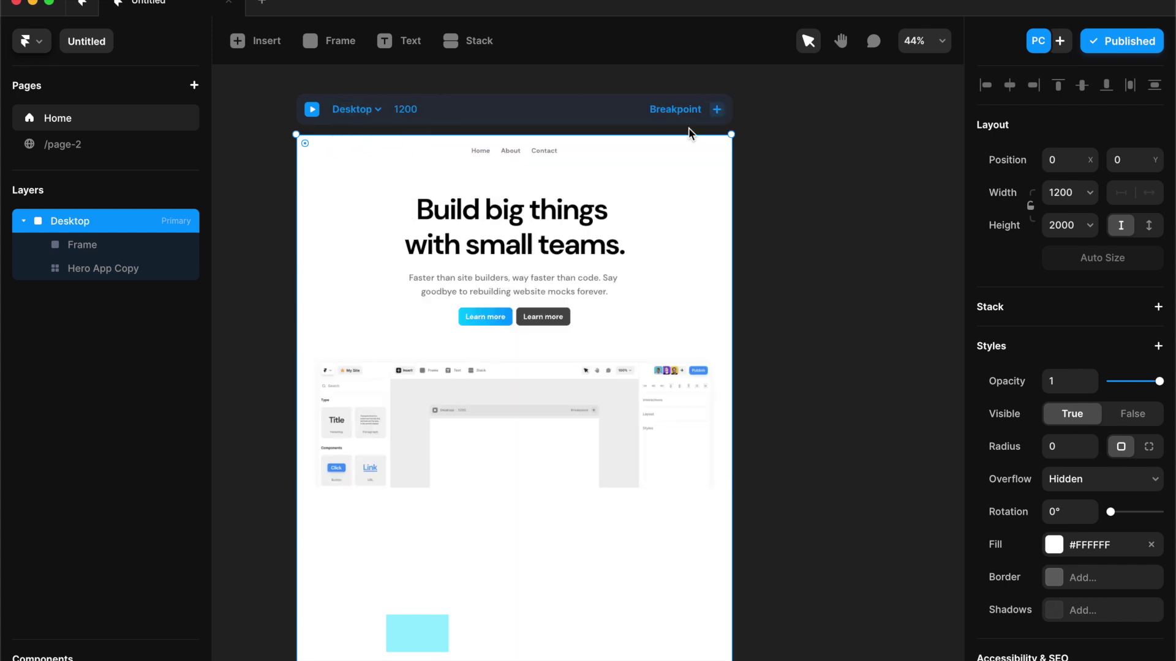
click(700, 116)
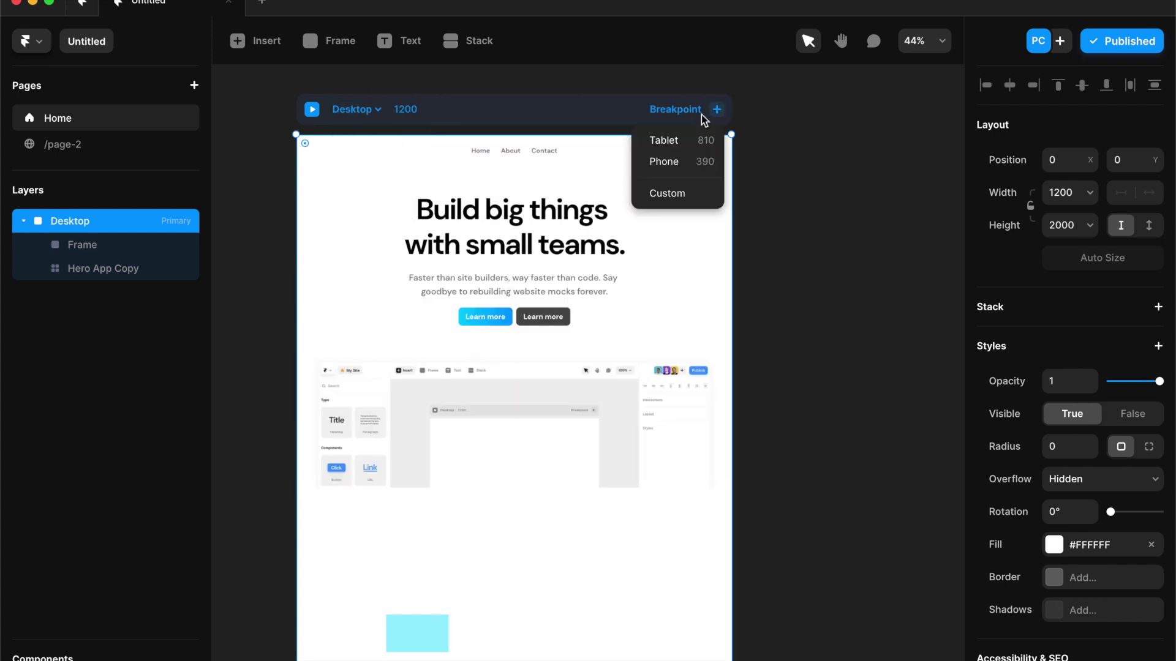
click(689, 188)
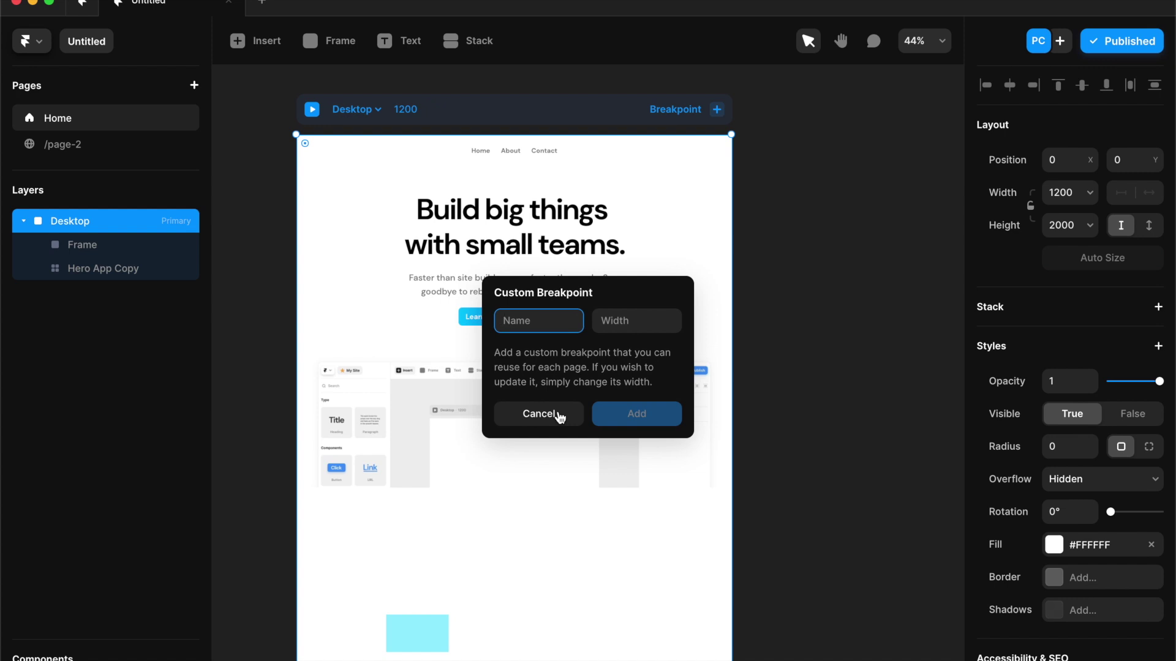
click(539, 414)
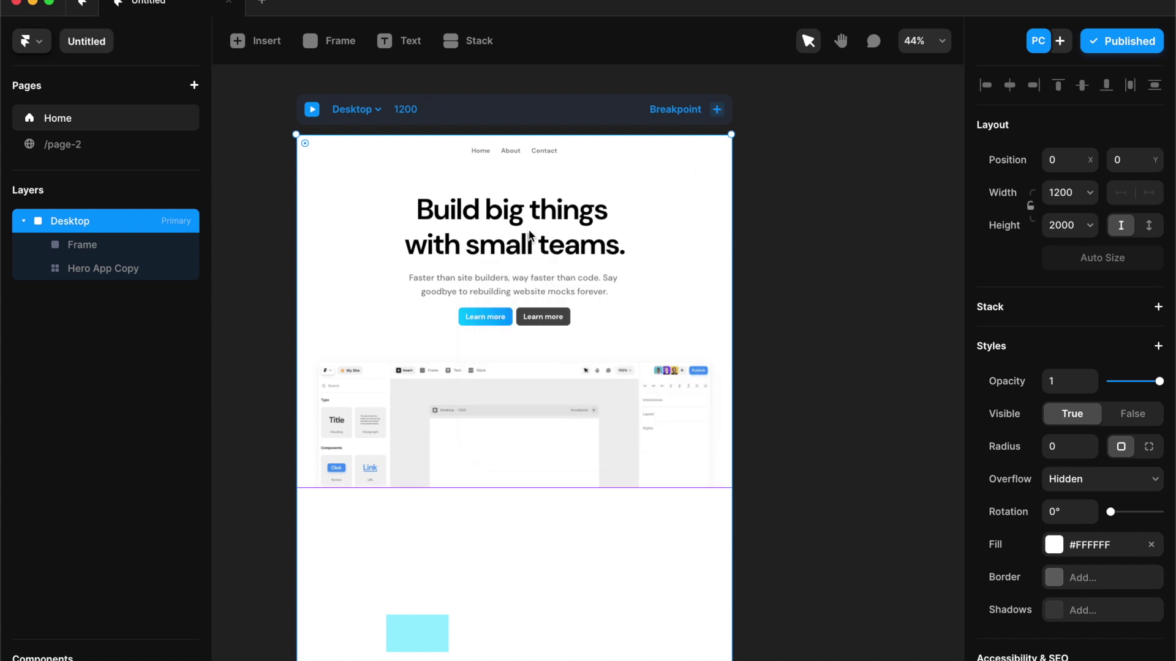
scroll(530, 236, down, 3)
click(194, 85)
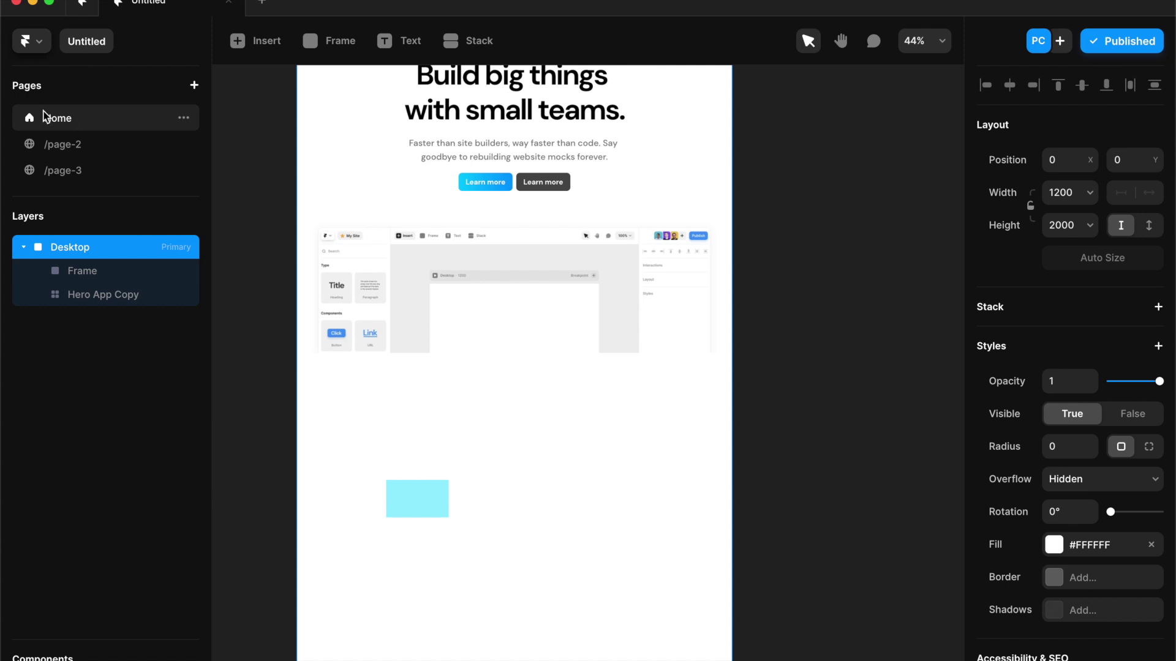
Step: Step through /page-2, /page-3 and Home in the Pages list, ending on the blank /page-2
click(50, 145)
click(81, 171)
click(77, 146)
click(74, 130)
click(71, 144)
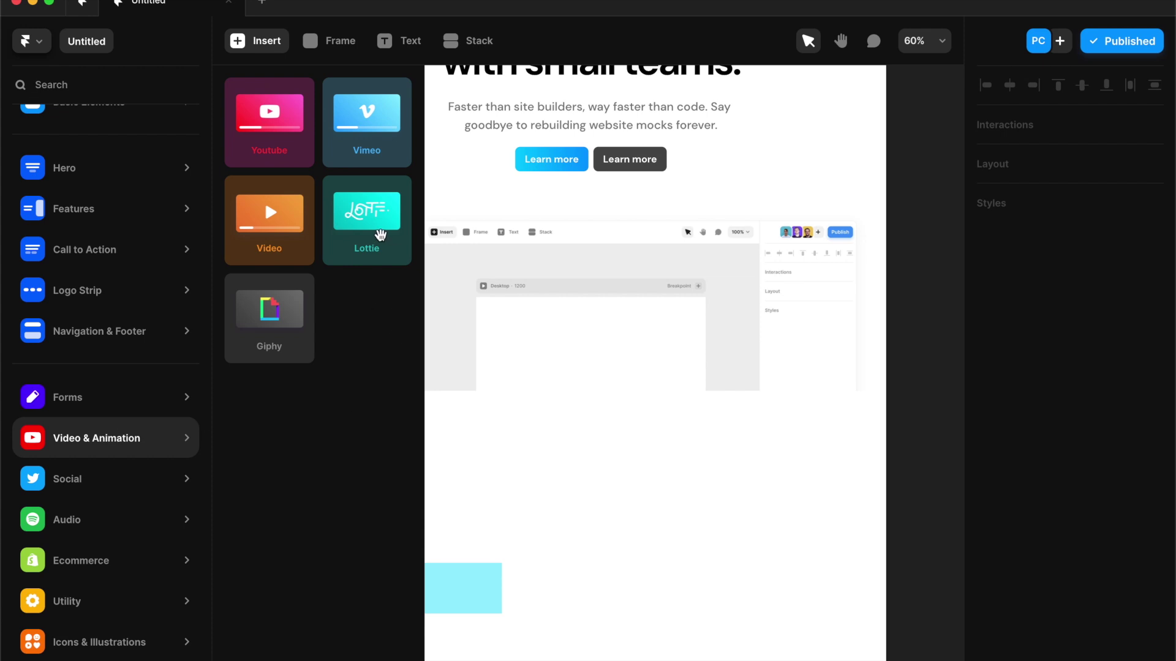
Step: Place a Lottie animation on the Home page, right of the cyan box
drag(380, 235, 605, 519)
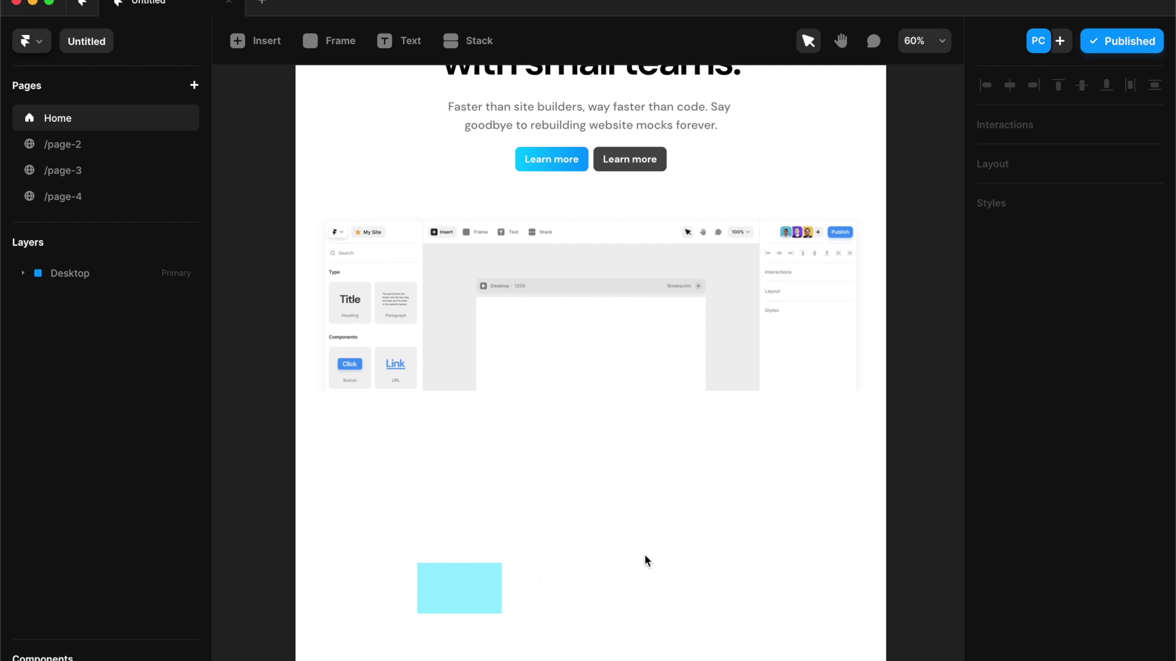
drag(585, 533, 672, 526)
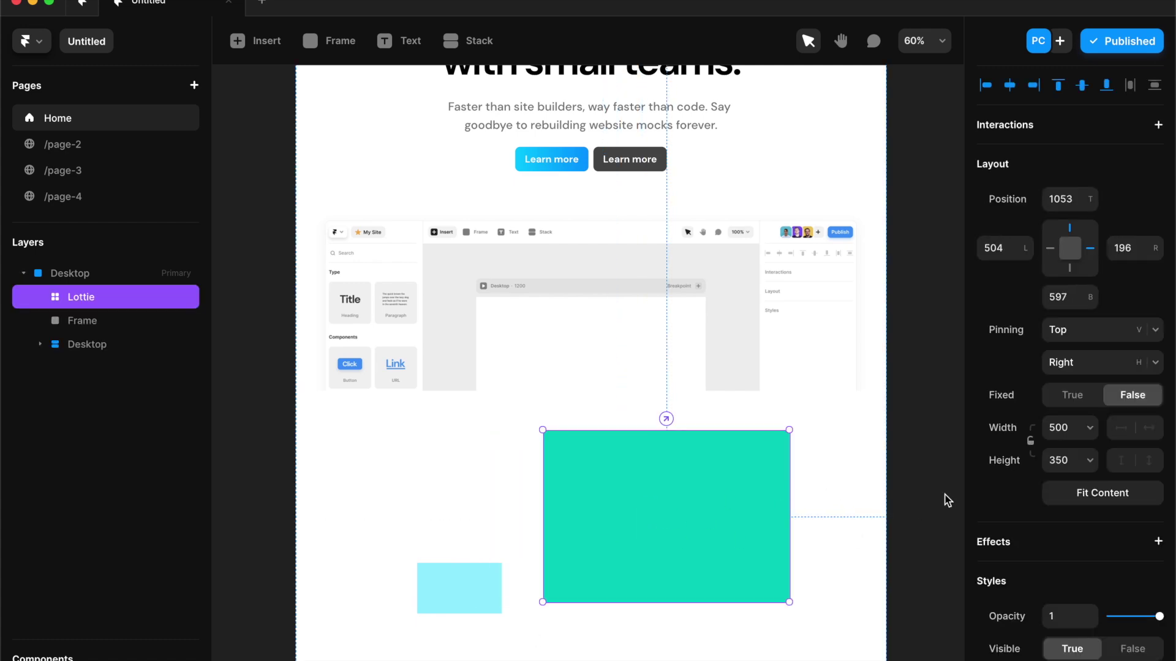
Step: Toggle the Lottie source between URL and Upload, leaving it on Upload
scroll(1014, 484, down, 8)
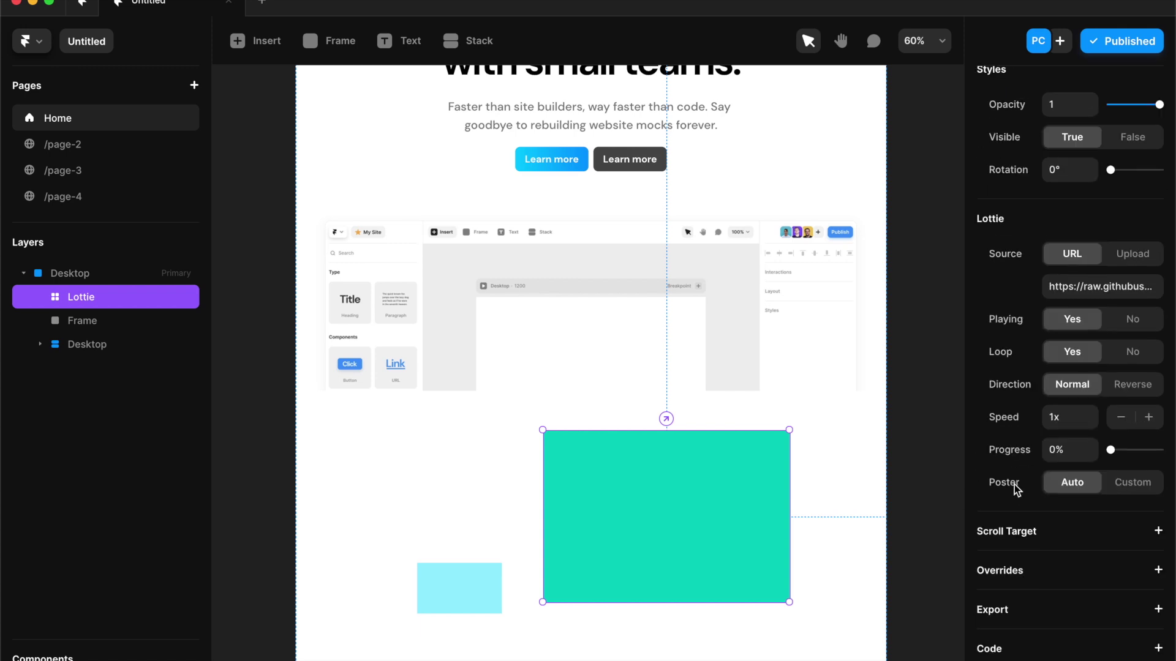
click(1063, 286)
click(1152, 251)
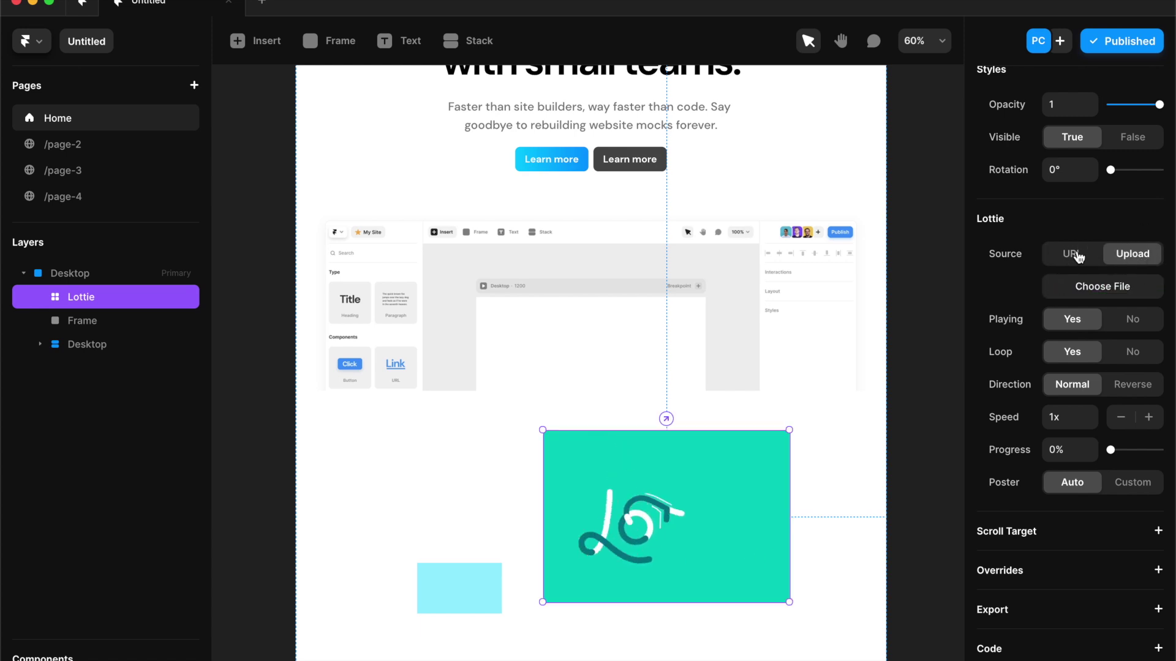
click(1077, 256)
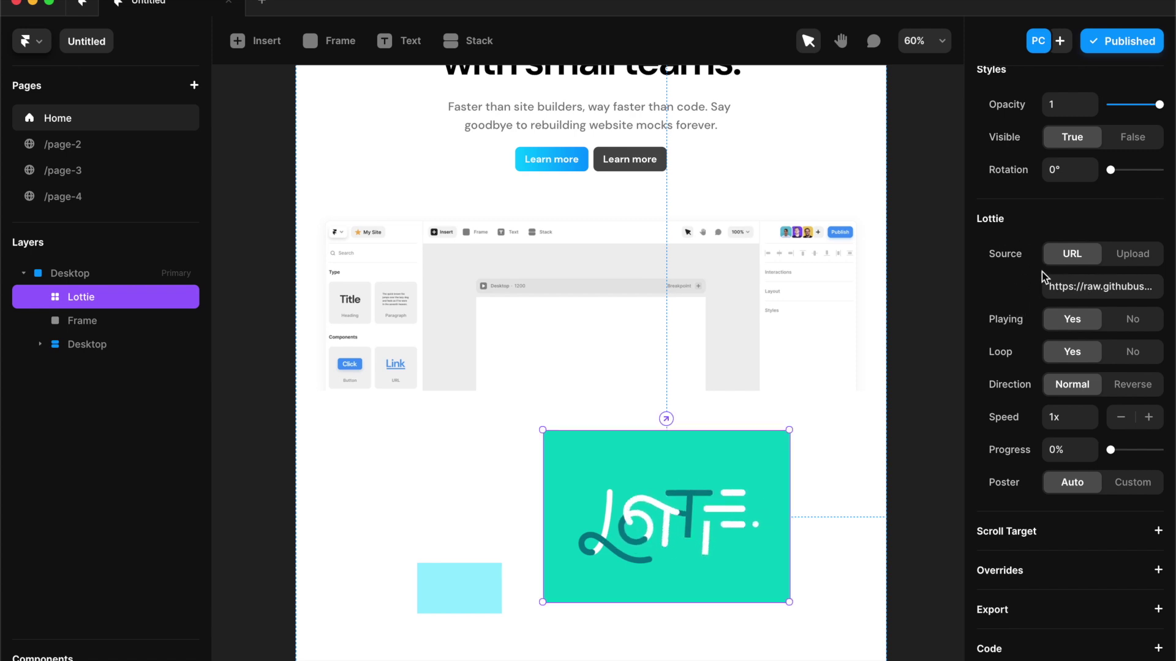
click(1129, 253)
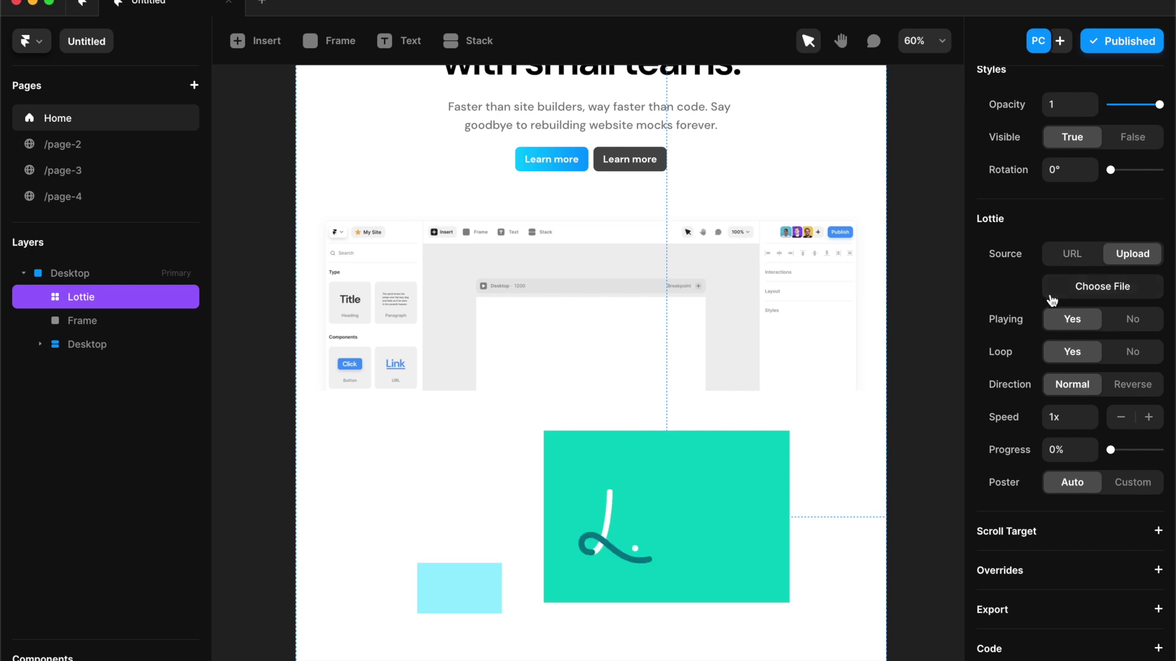